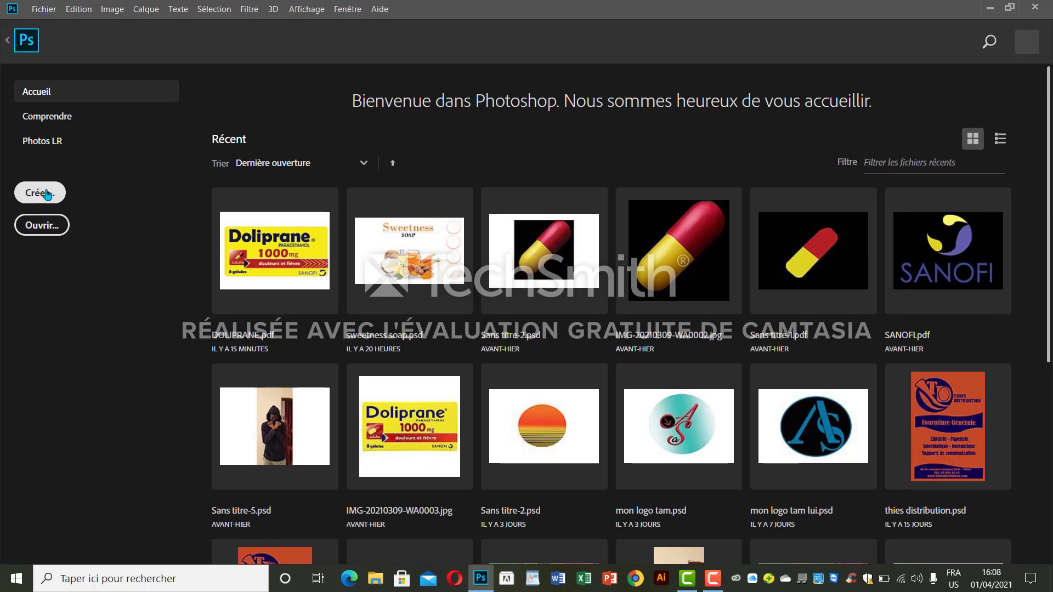
Create a new 1000 x 967 px document at 300 pixels per inch in CMYK colour with a white background
left_click(47, 194)
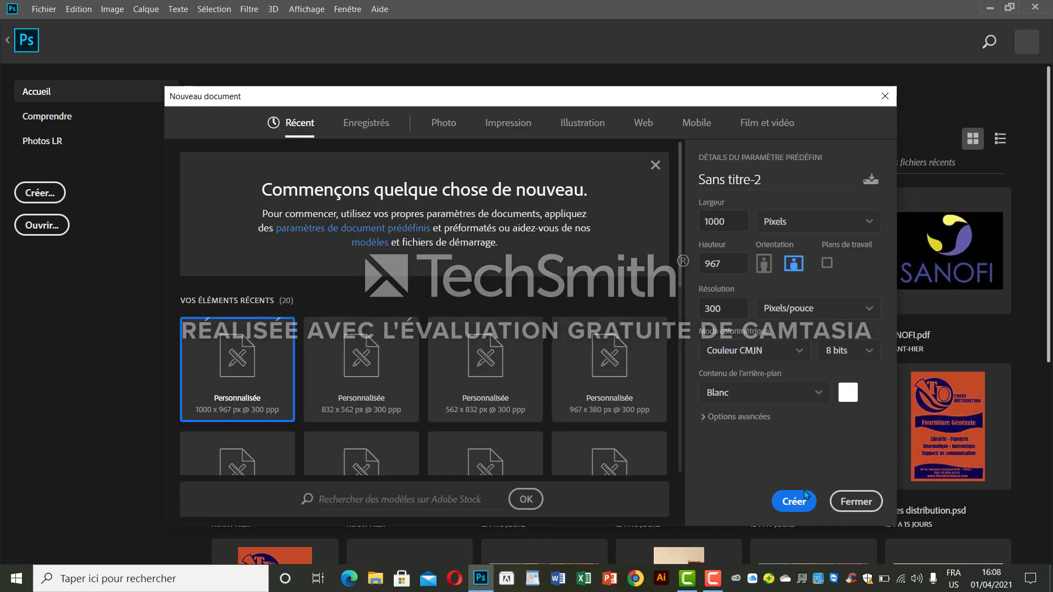
left_click(805, 496)
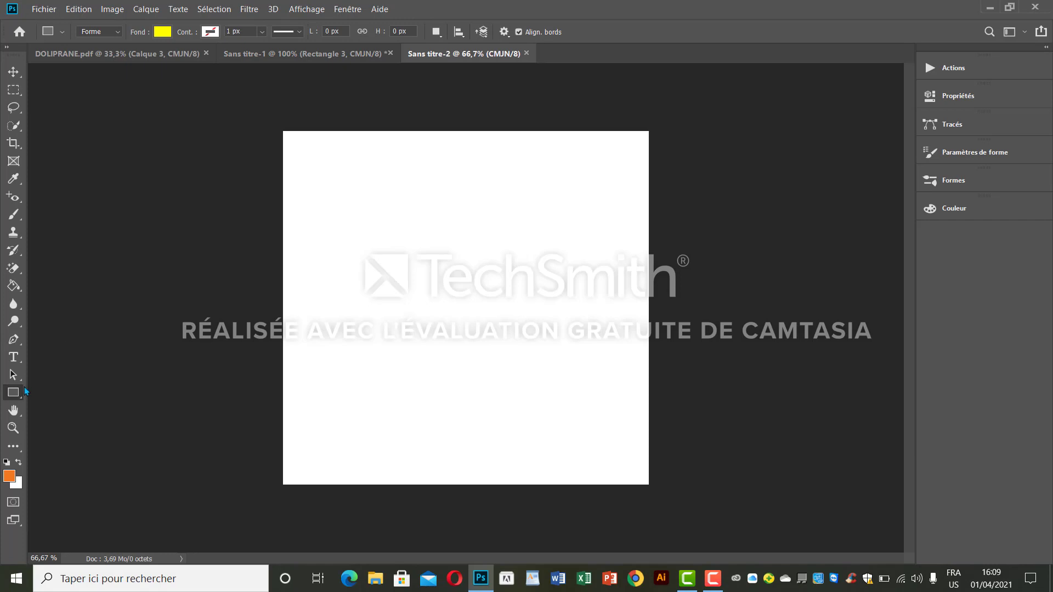
Draw a yellow rectangle about 749 x 470 px in the middle of the canvas
left_click(14, 394)
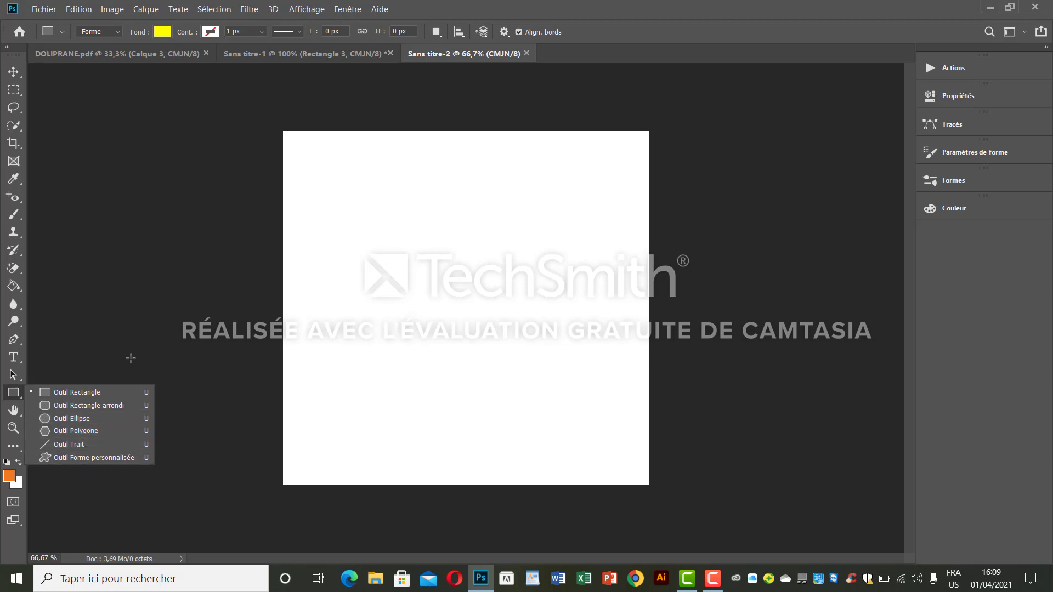
left_click(410, 198)
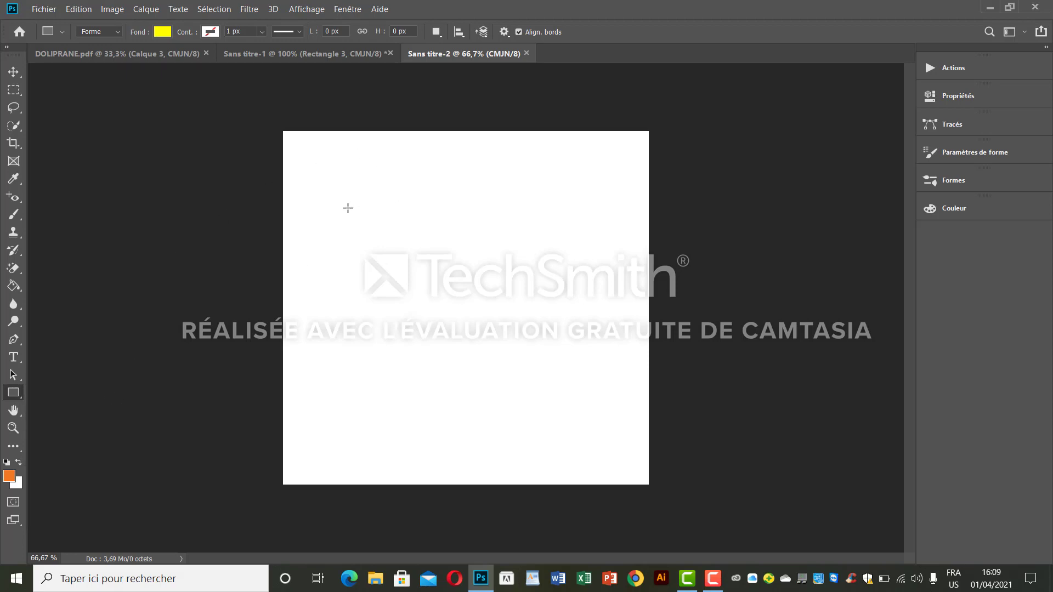
left_click_drag(334, 223, 608, 394)
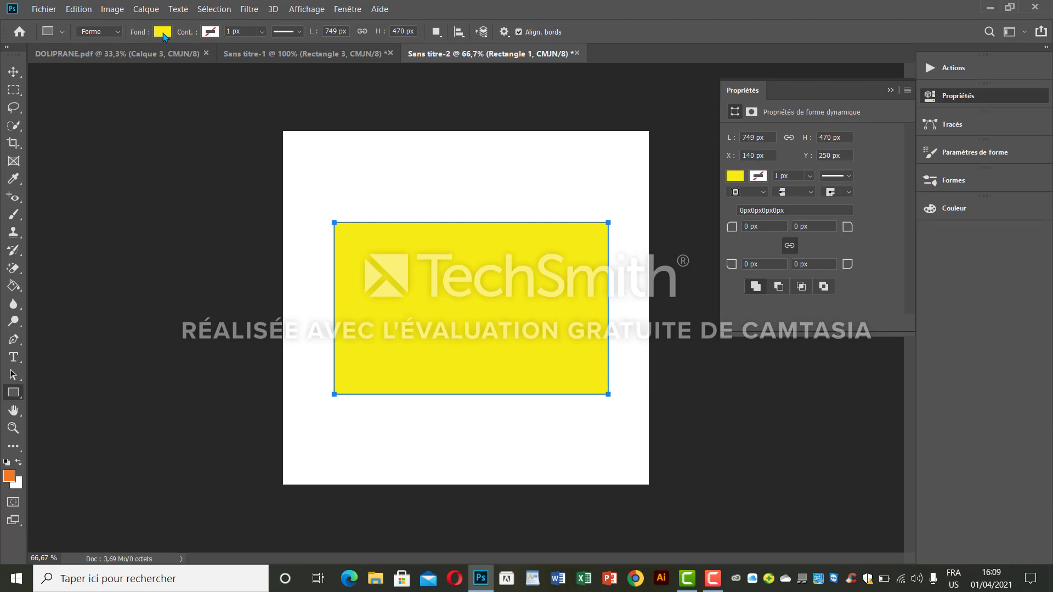
Give the yellow rectangle a solid orange outline 10.14 px thick, and delete the shape
left_click(210, 32)
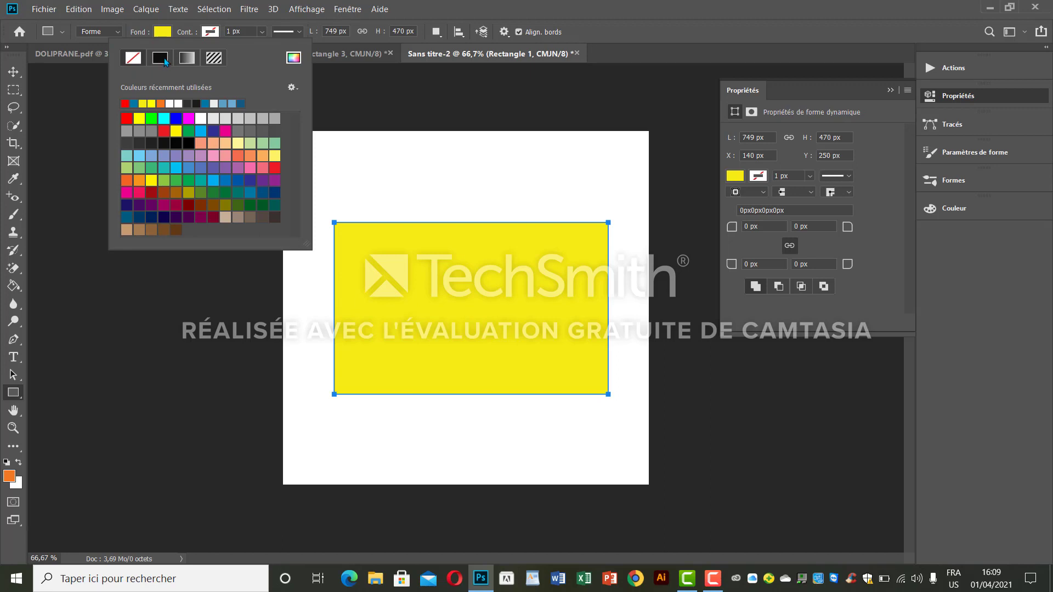
left_click(163, 58)
left_click(163, 104)
left_click(460, 4)
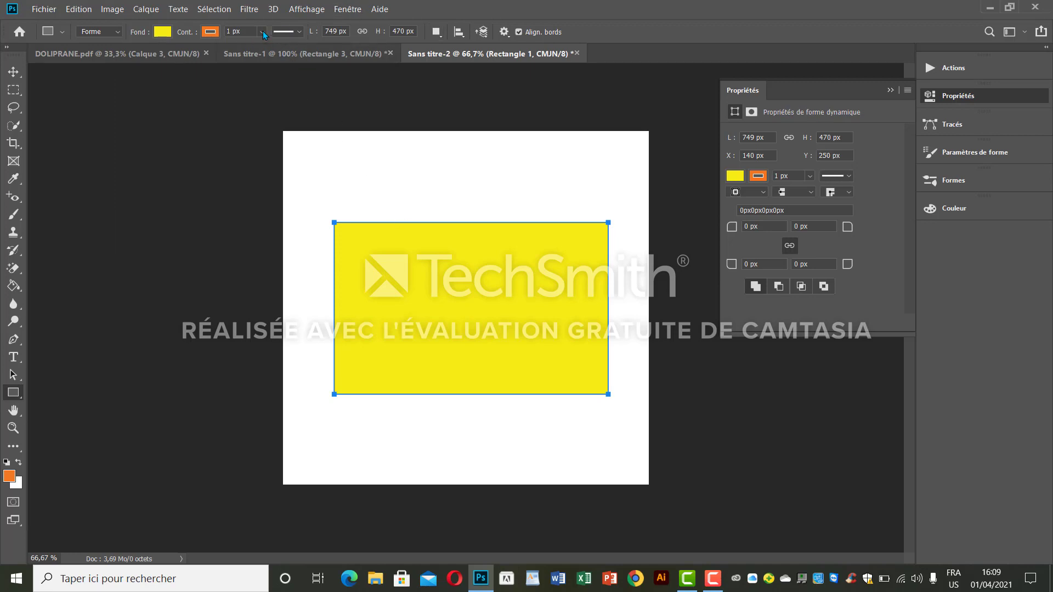
left_click(262, 32)
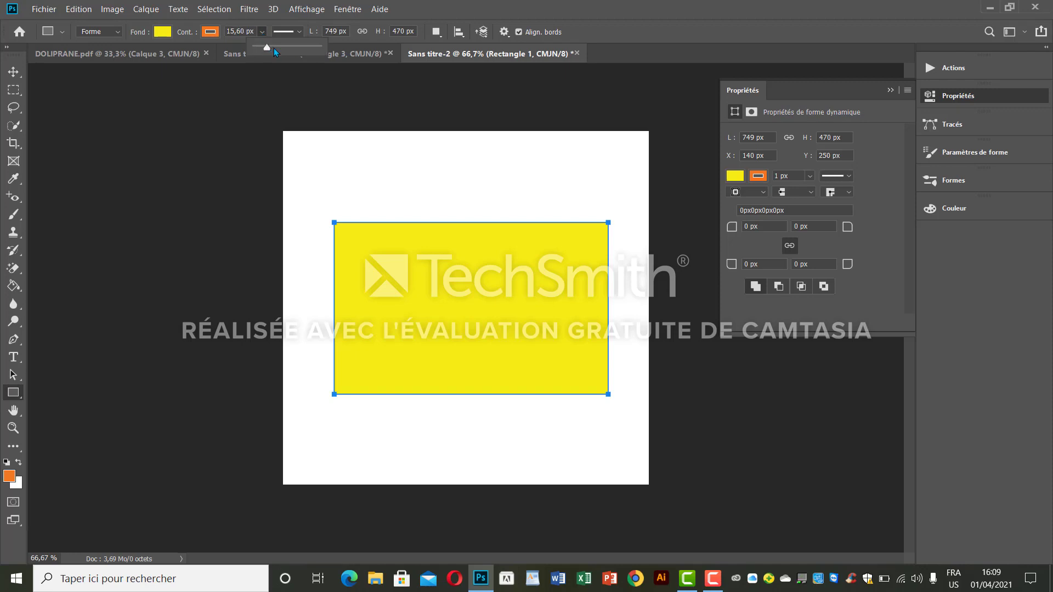
mouse_move(274, 47)
left_mouse_down()
mouse_move(308, 50)
mouse_move(264, 48)
left_mouse_up()
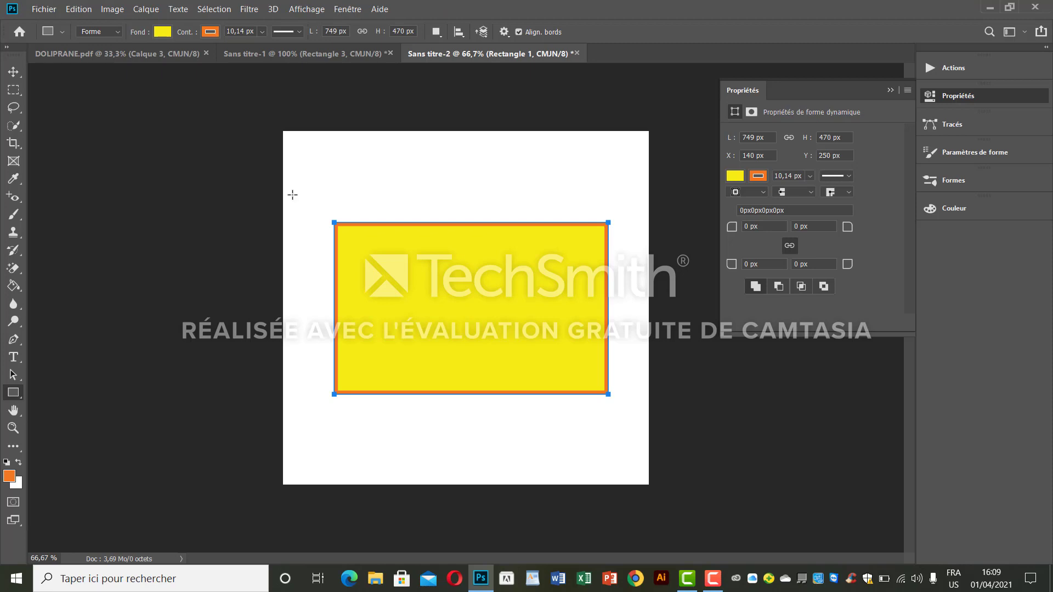
key("Delete")
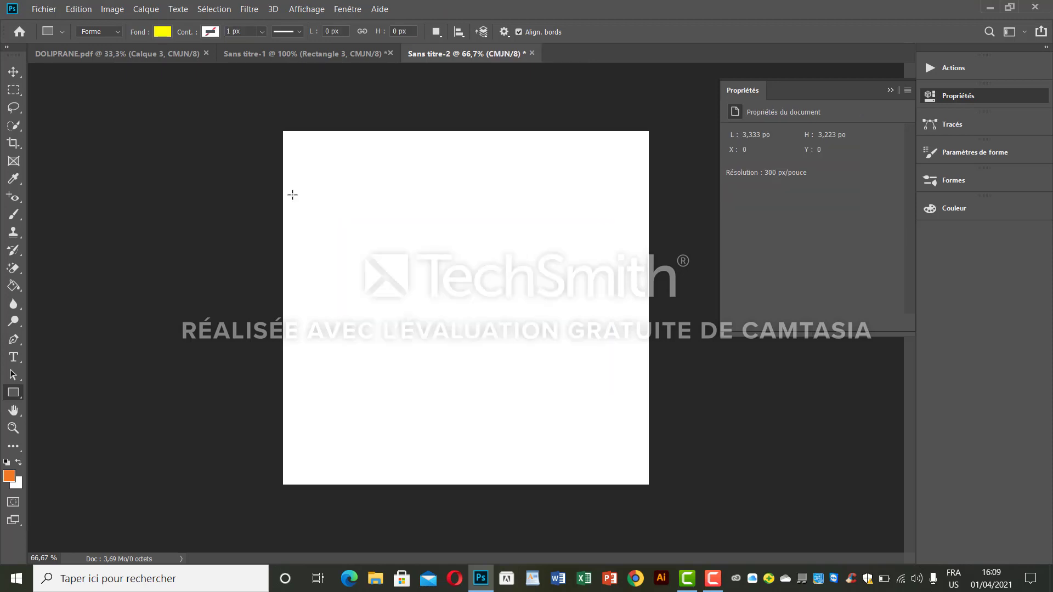
Draw a rounded rectangle about 760 x 447 px with 10 px corner radii, and undo it
right_click(15, 394)
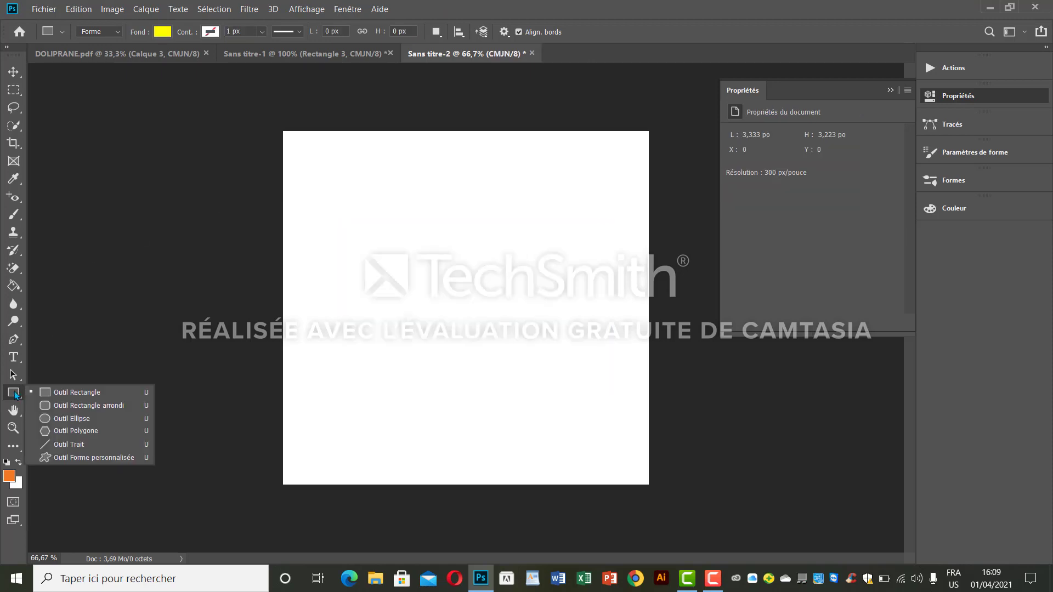
left_click(48, 406)
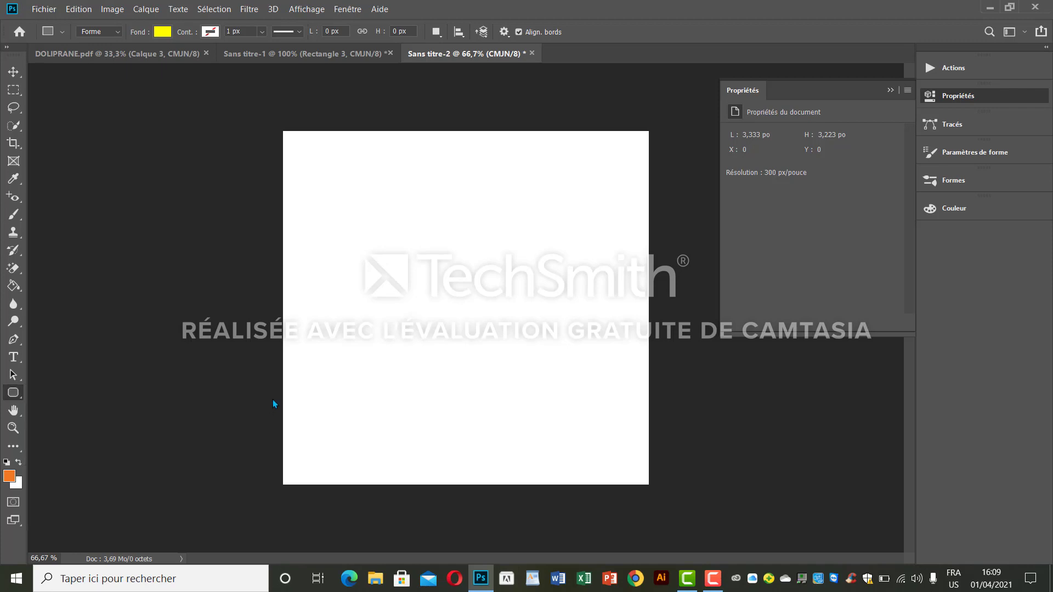
left_click_drag(340, 224, 618, 387)
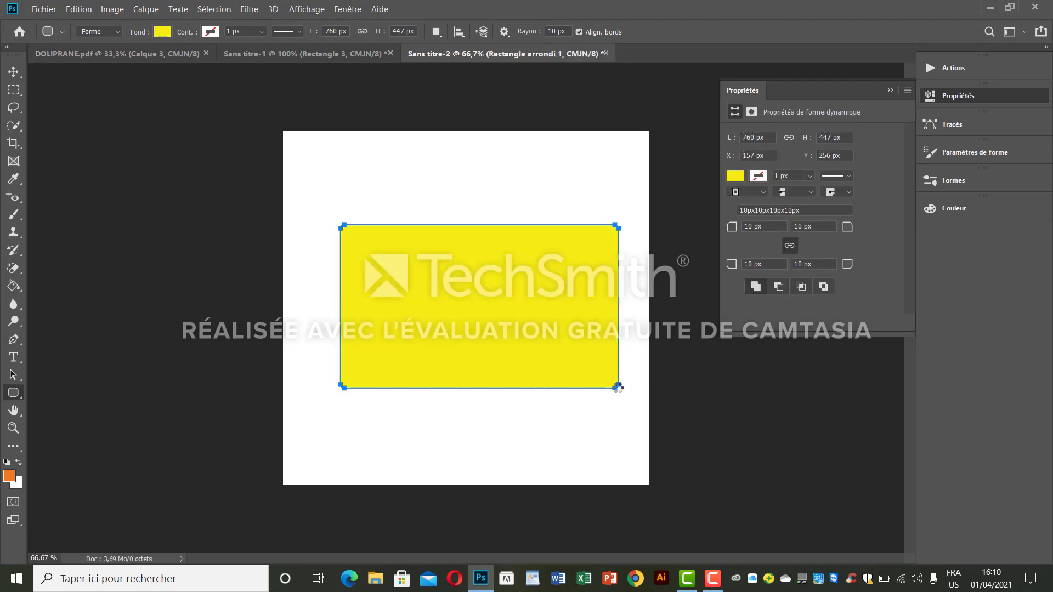
key("ctrl+z")
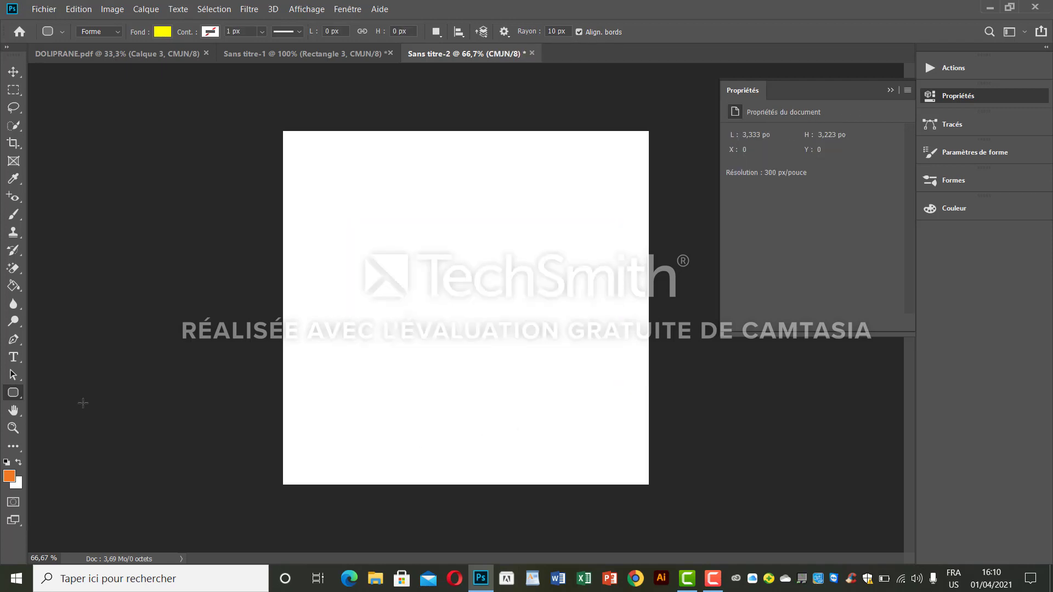
Draw a wide ellipse about 773 x 297 px across the canvas, and undo it
right_click(17, 393)
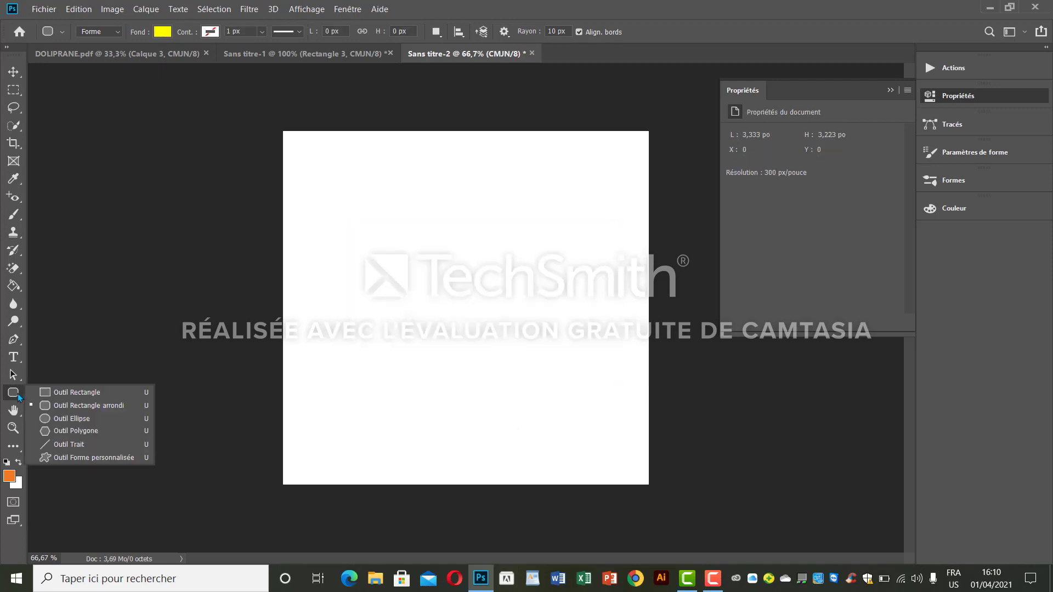
left_click(74, 417)
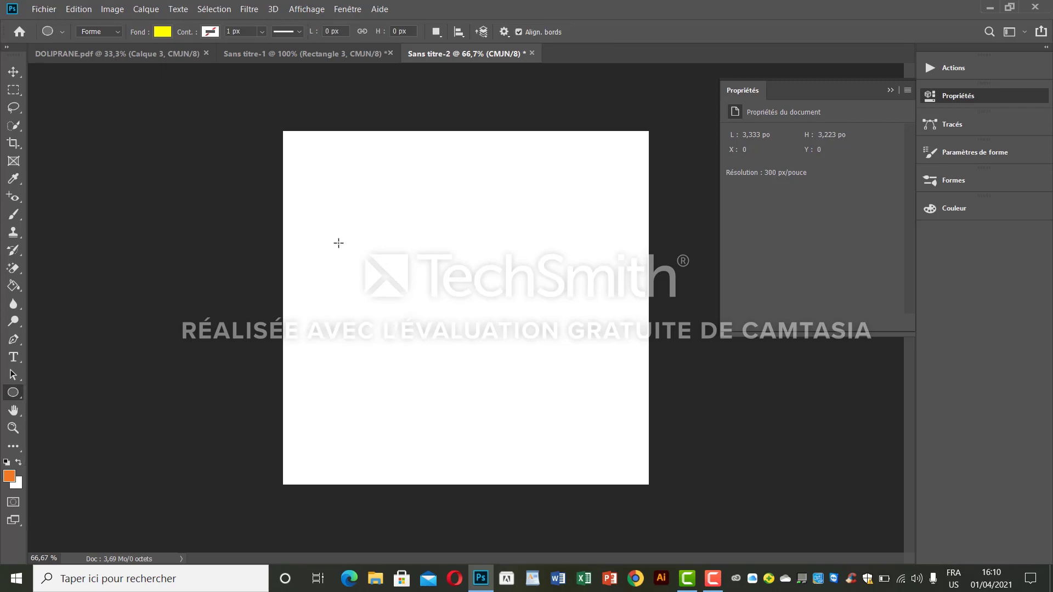
left_click_drag(338, 242, 620, 351)
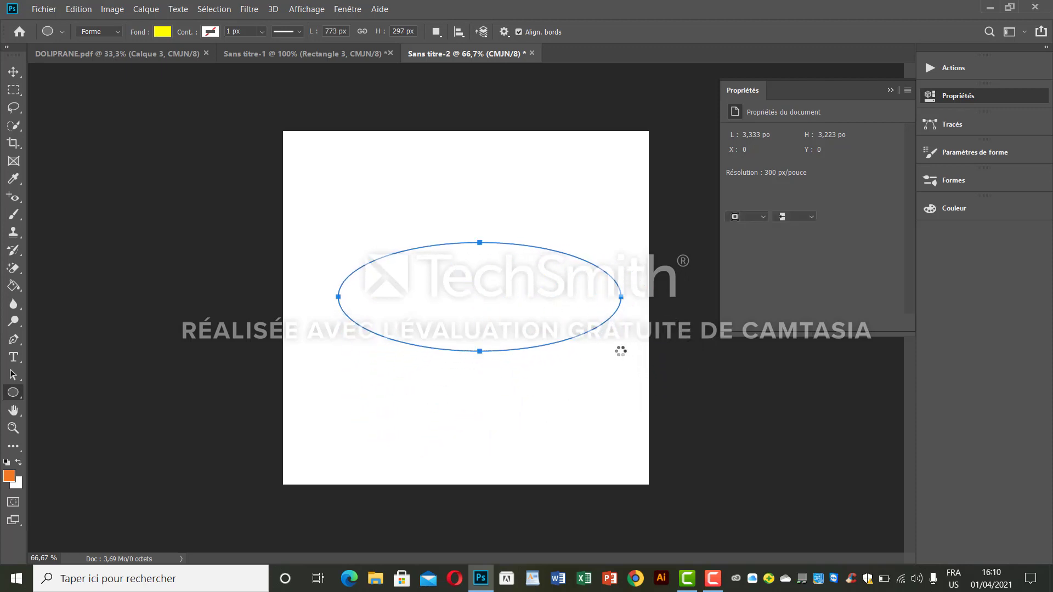
key("ctrl+z")
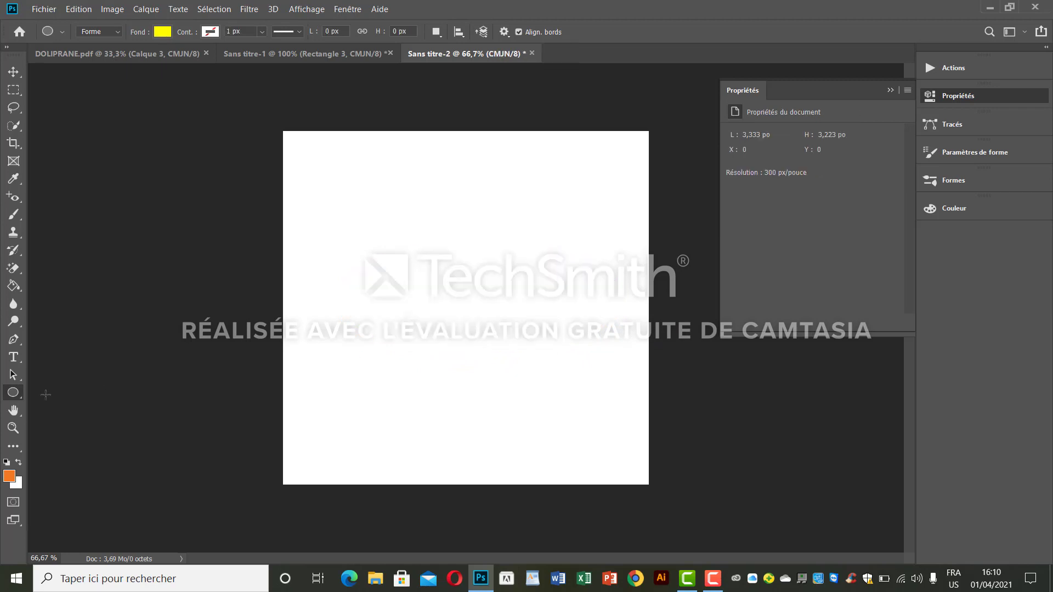
Draw a yellow ellipse about 635 x 292 px near the centre of the canvas
right_click(13, 394)
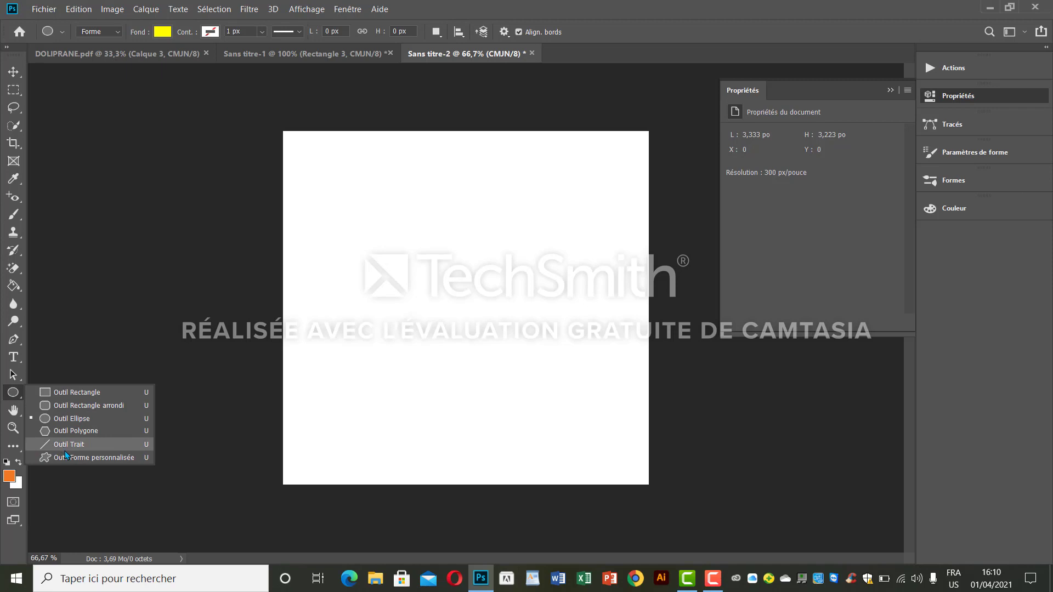
left_click(13, 376)
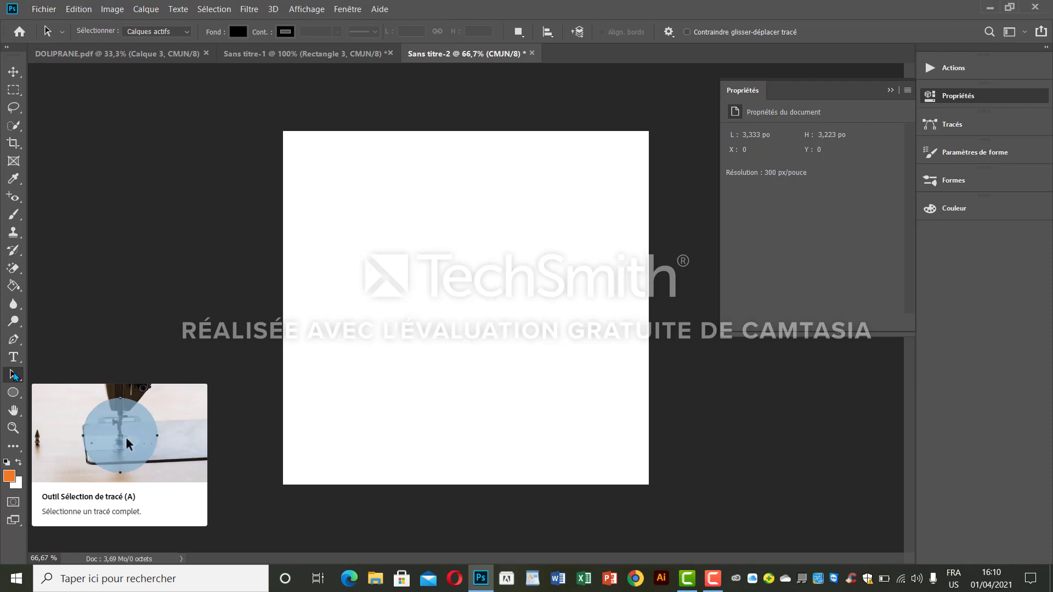
left_click(13, 393)
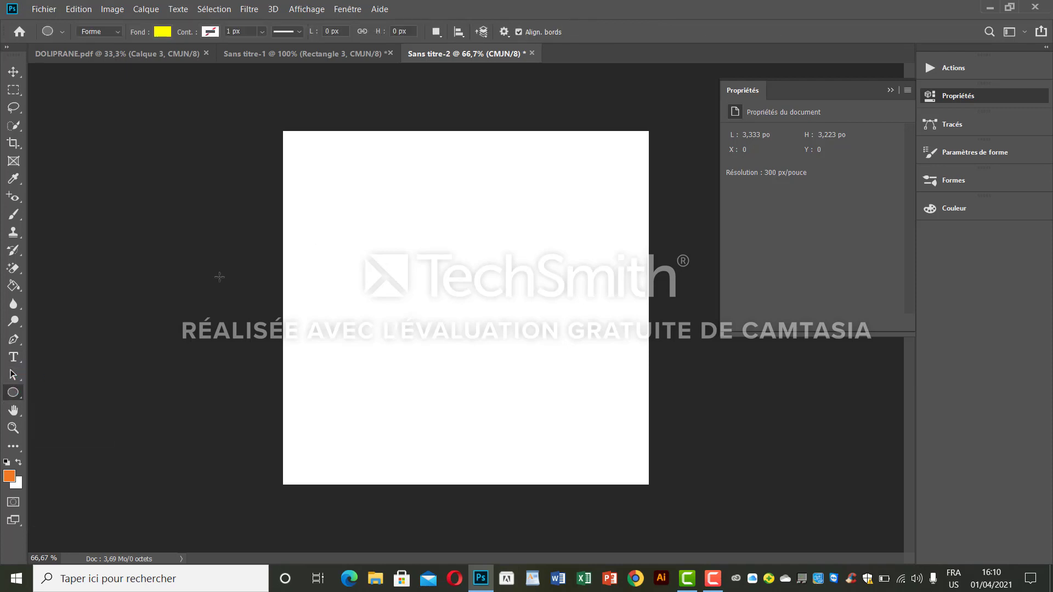
left_click_drag(363, 253, 595, 360)
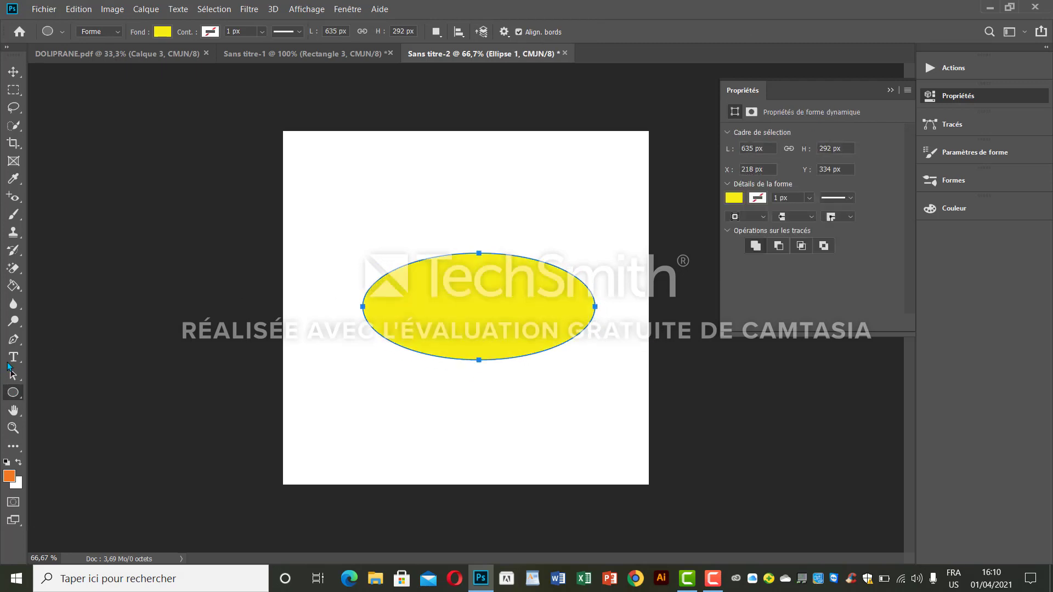
Shift the yellow ellipse slightly to the left with the Path Selection tool, and delete it
left_click(13, 375)
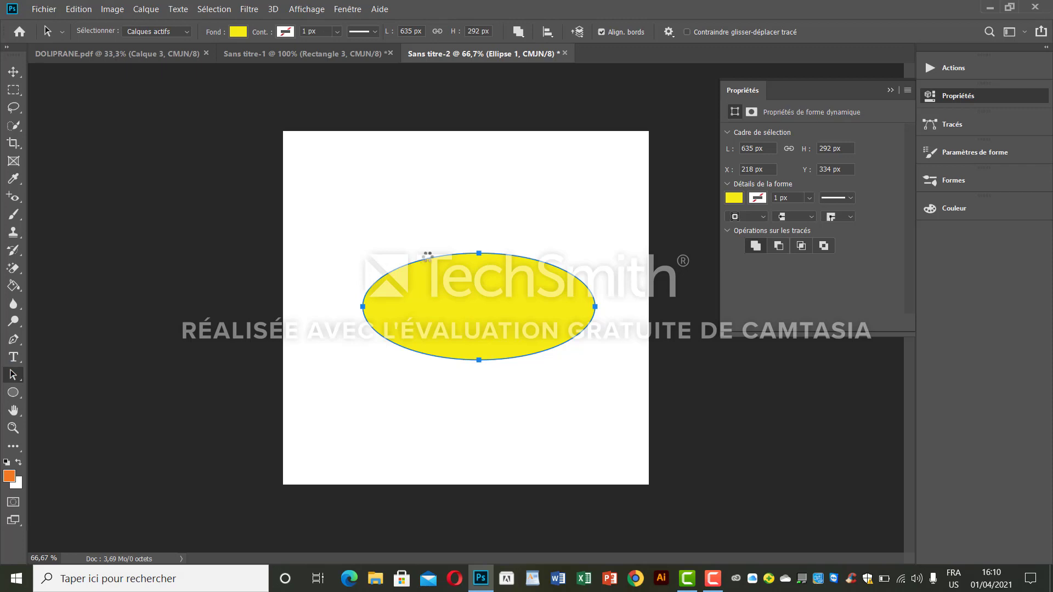
left_click_drag(421, 262, 402, 241)
mouse_move(457, 276)
left_mouse_down()
mouse_move(467, 298)
mouse_move(458, 288)
left_mouse_up()
left_click(12, 359)
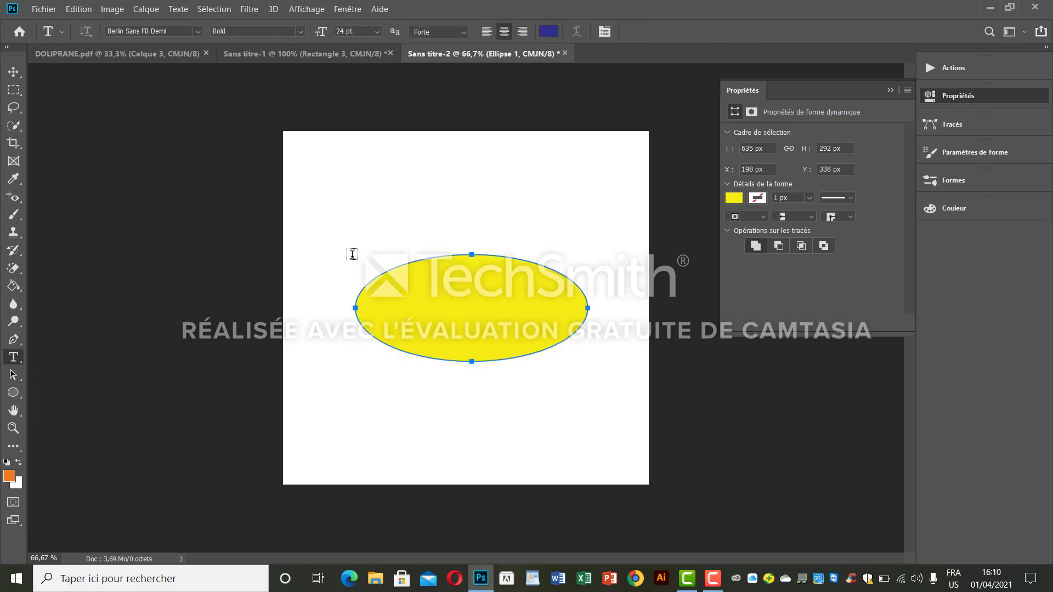
key("Delete")
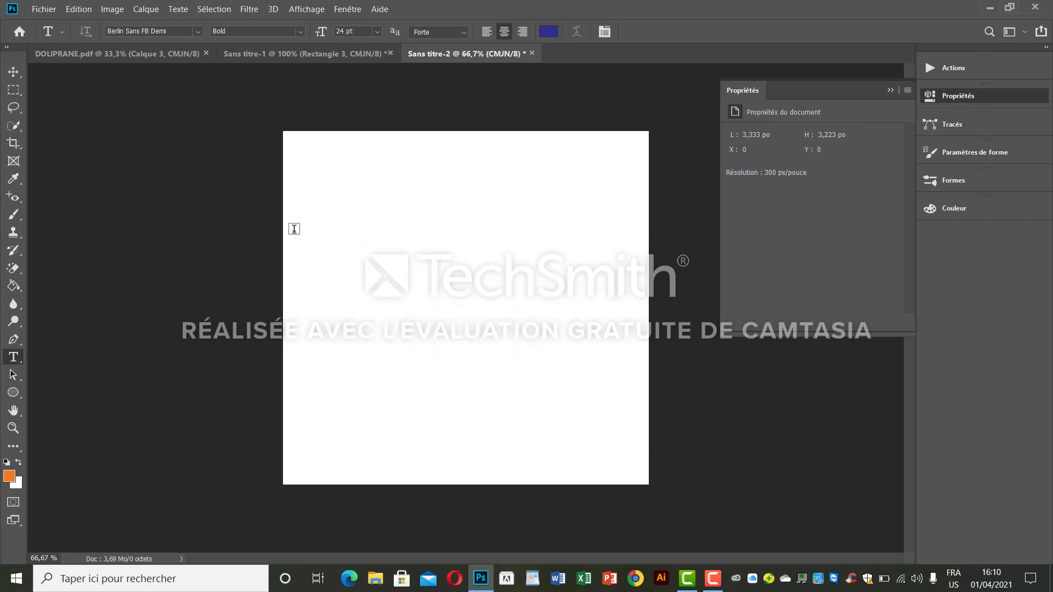
Add the text "SALUT LES GARS" in the upper left part of the canvas
left_click(355, 218)
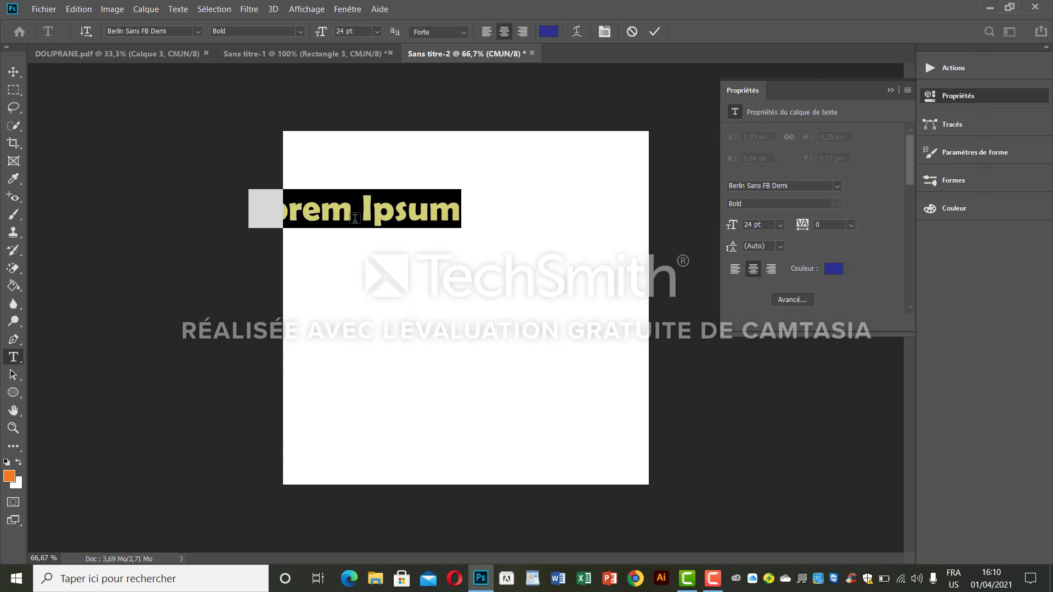
type("SALUT")
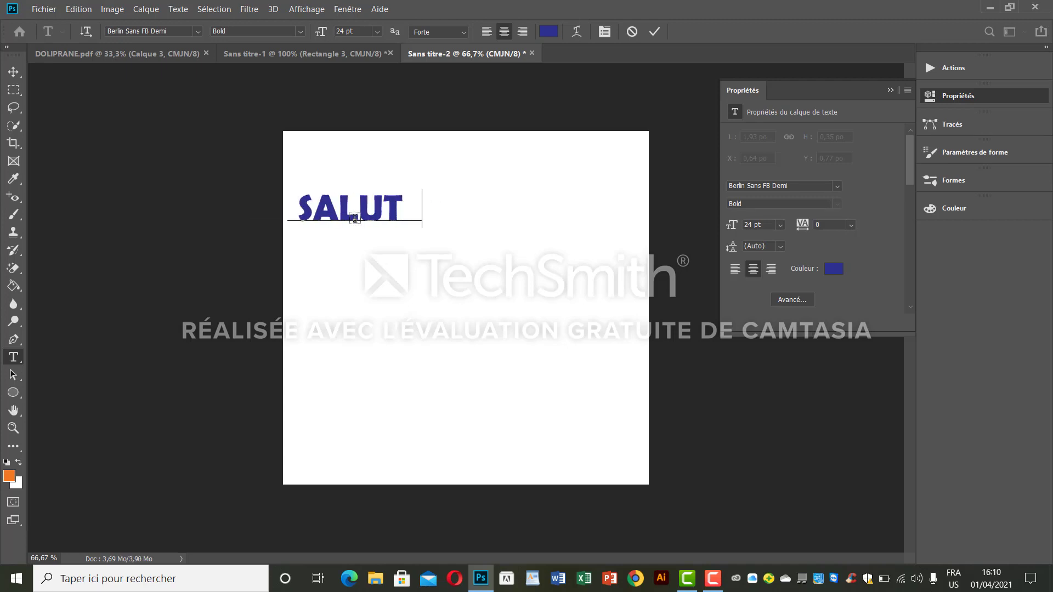
type(" LES GARS")
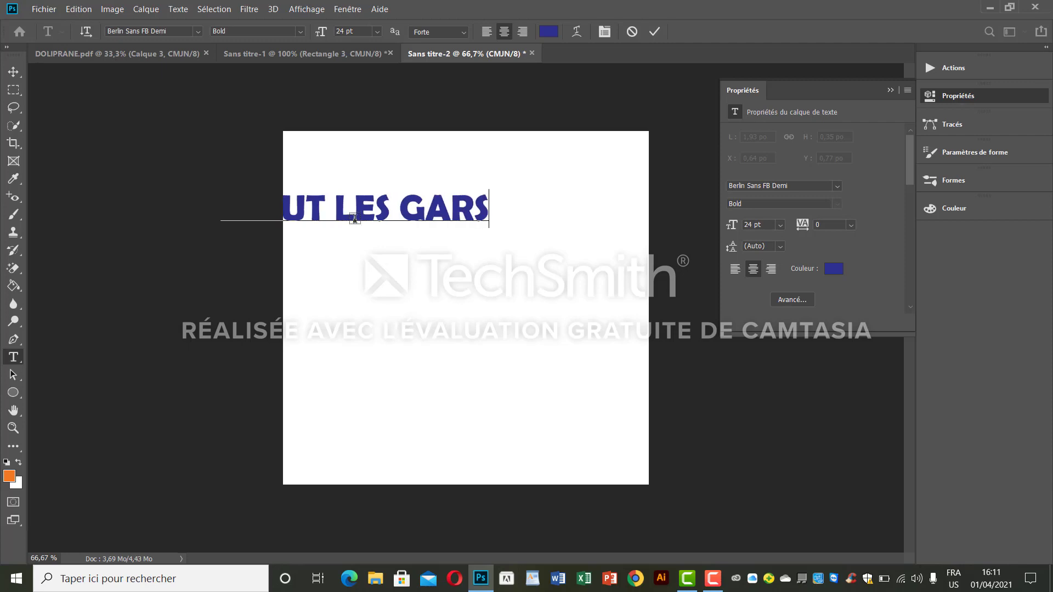
Select the whole "SALUT LES GARS" text, try teal, red and purple text colours, and cancel the colour change
double_click(341, 216)
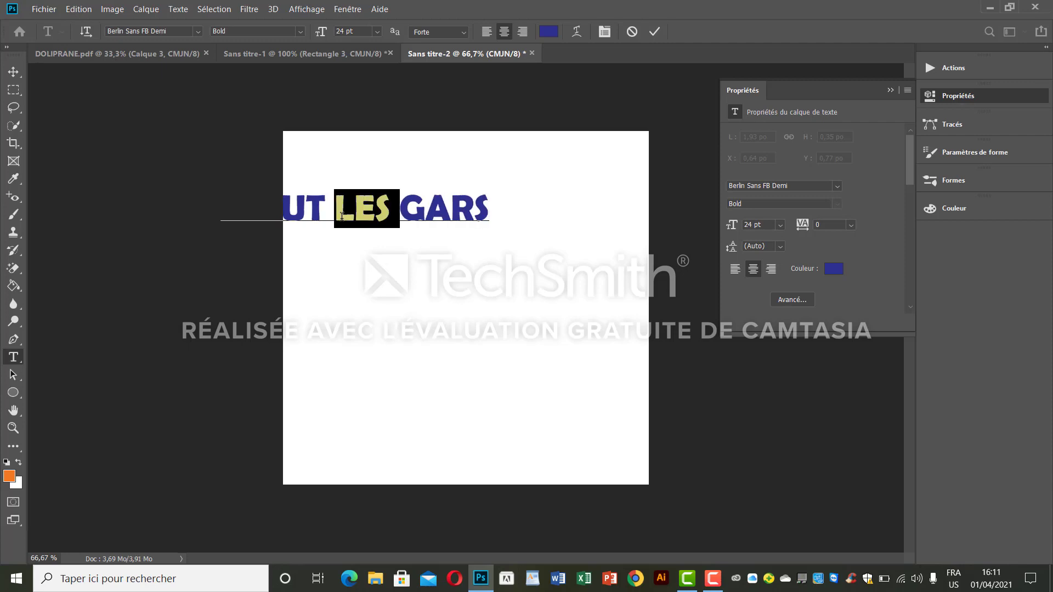
left_click_drag(222, 209, 505, 196)
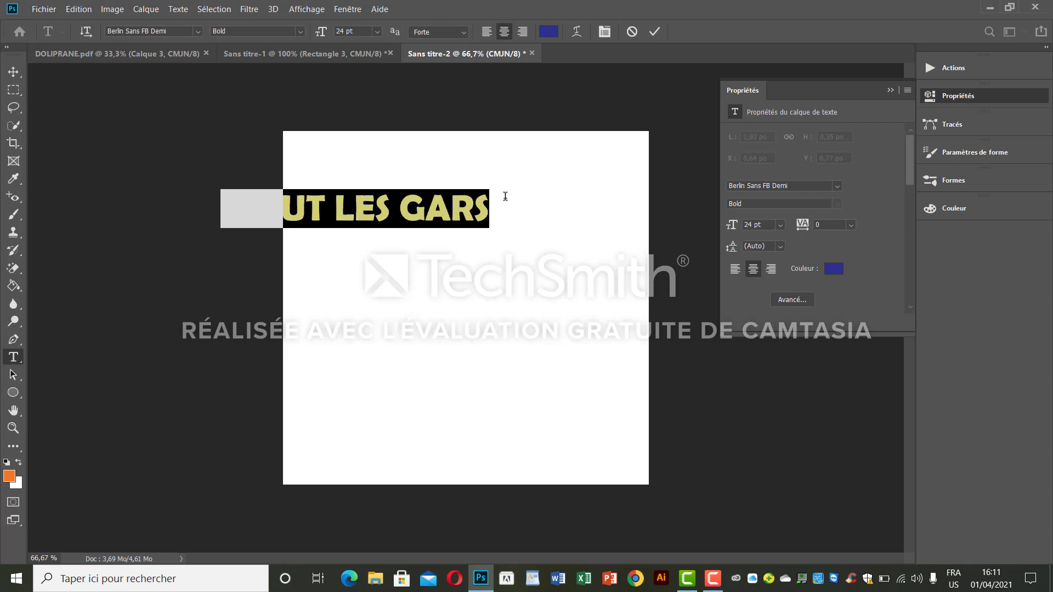
left_click(549, 31)
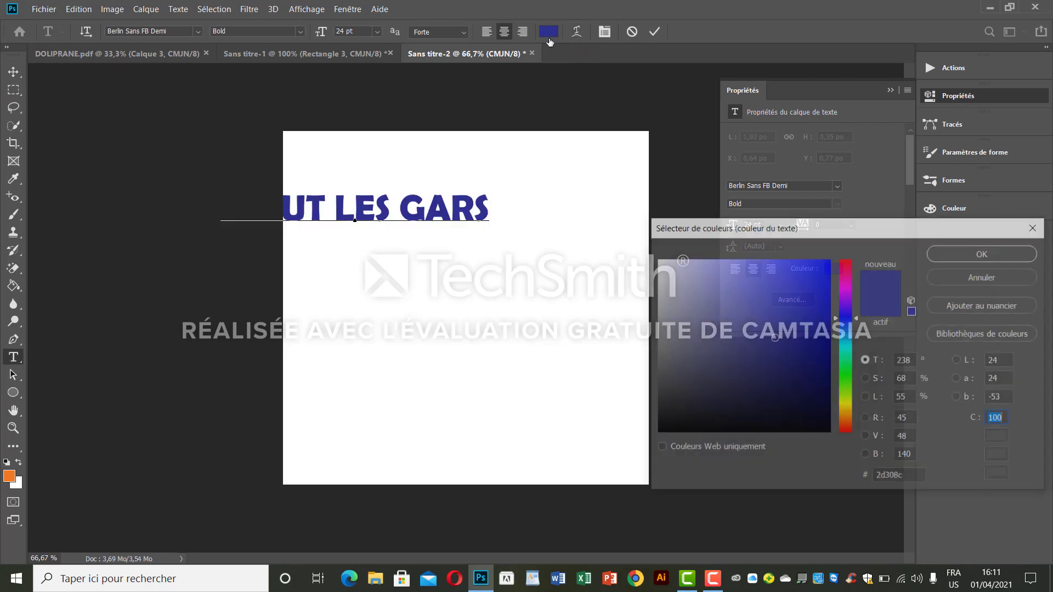
left_click(848, 350)
left_click_drag(793, 327, 750, 368)
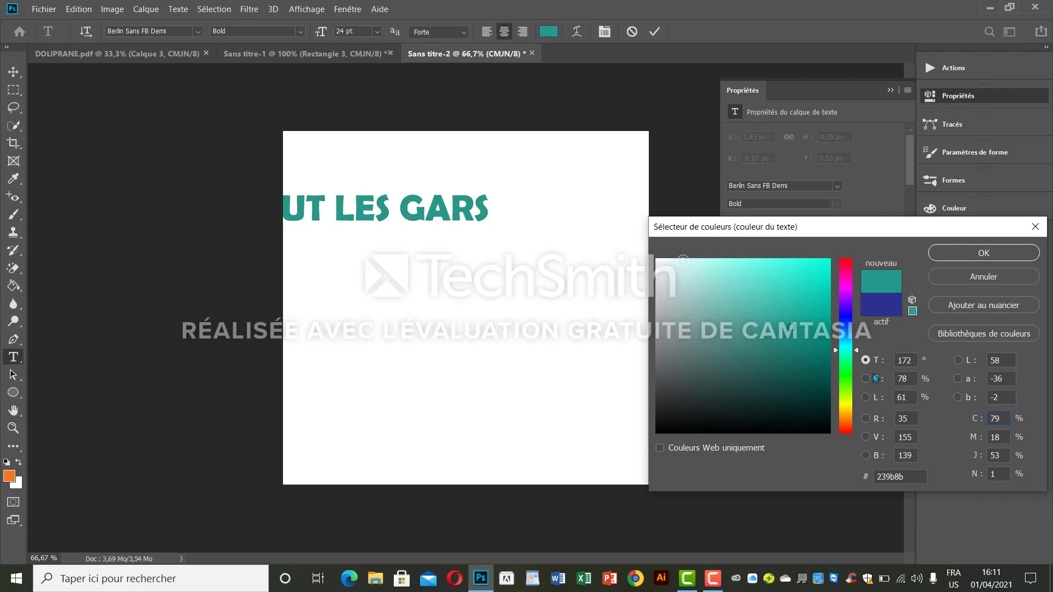
left_click(849, 432)
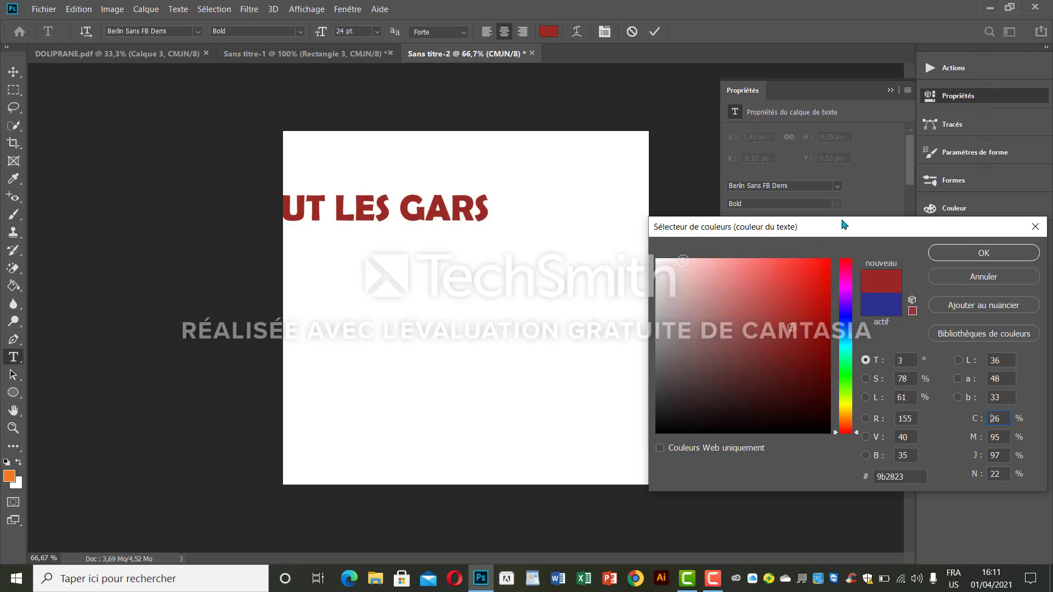
left_click(847, 290)
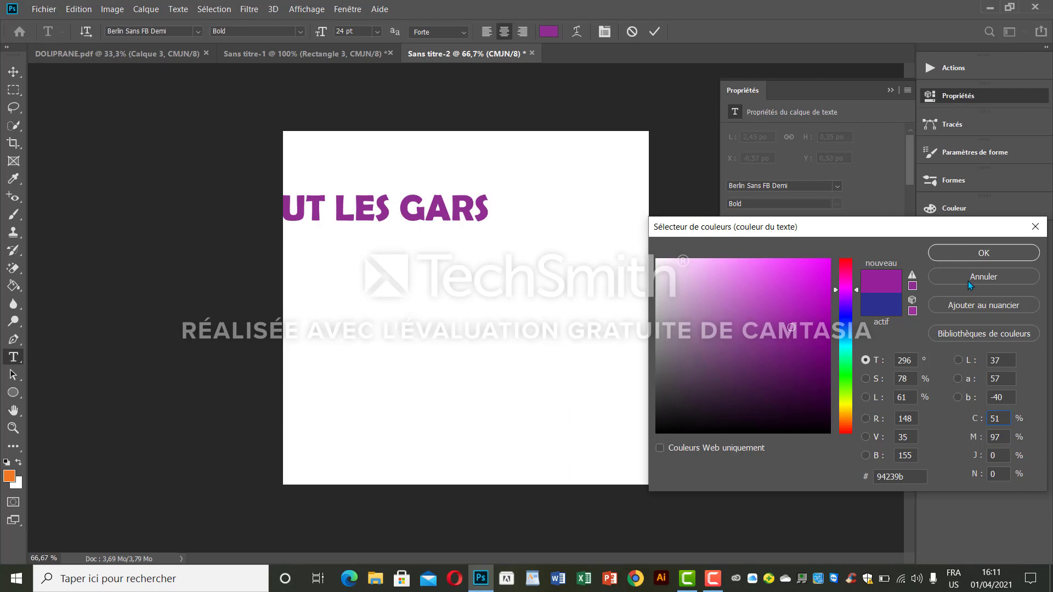
left_click(967, 279)
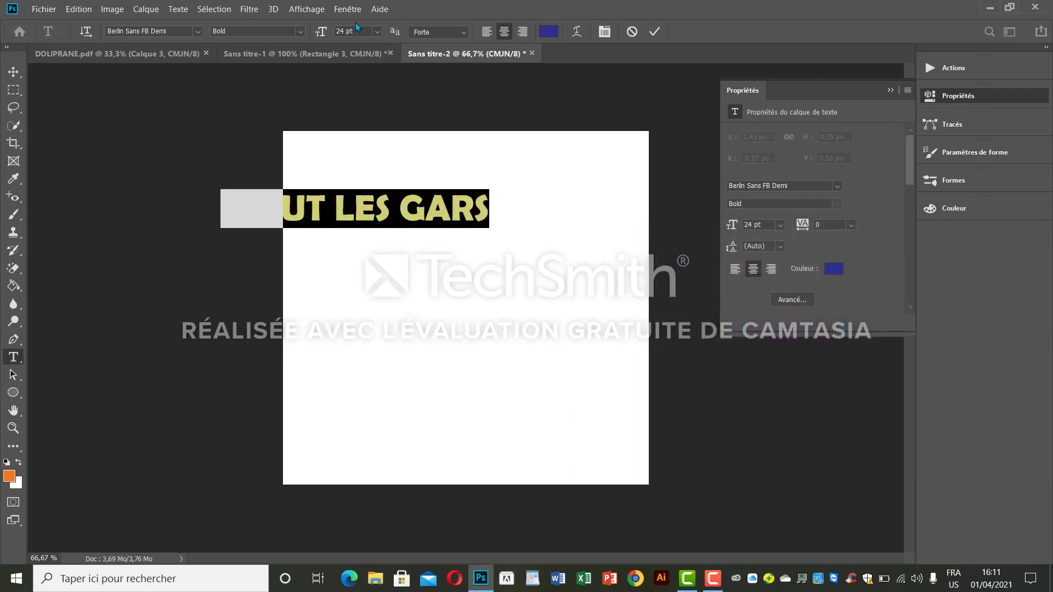
Try a 48 pt size on the selected "SALUT LES GARS" text, set it to 8 pt, and look at the font list
left_click(378, 31)
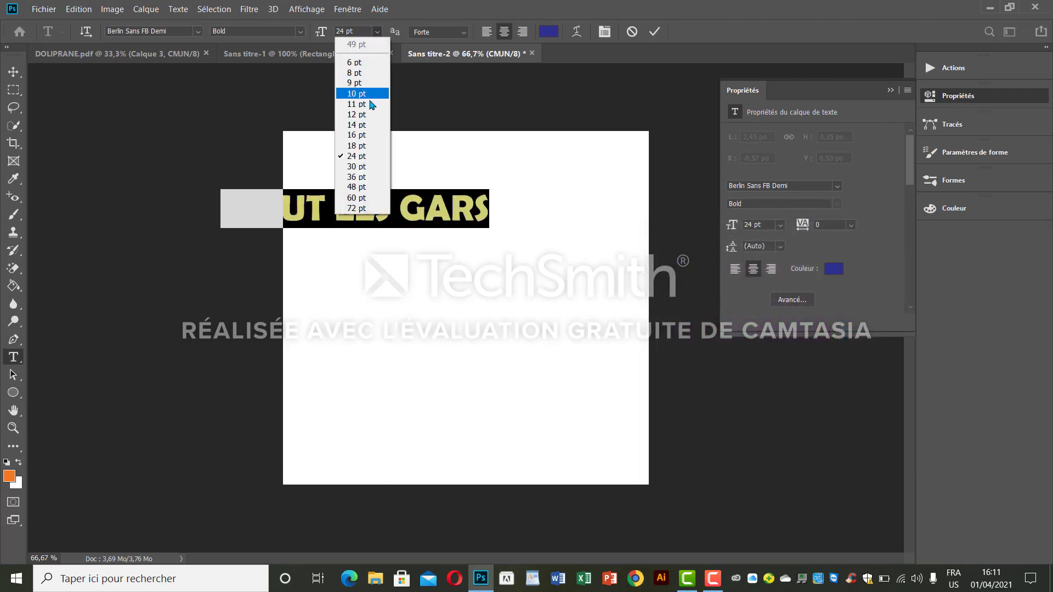
left_click(366, 187)
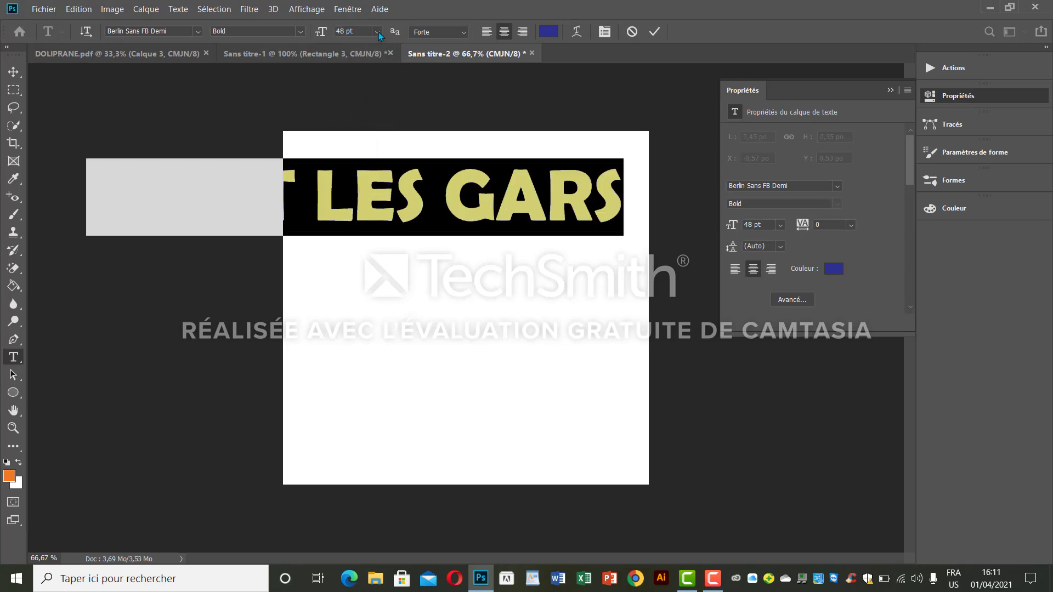
left_click(377, 32)
left_click(375, 75)
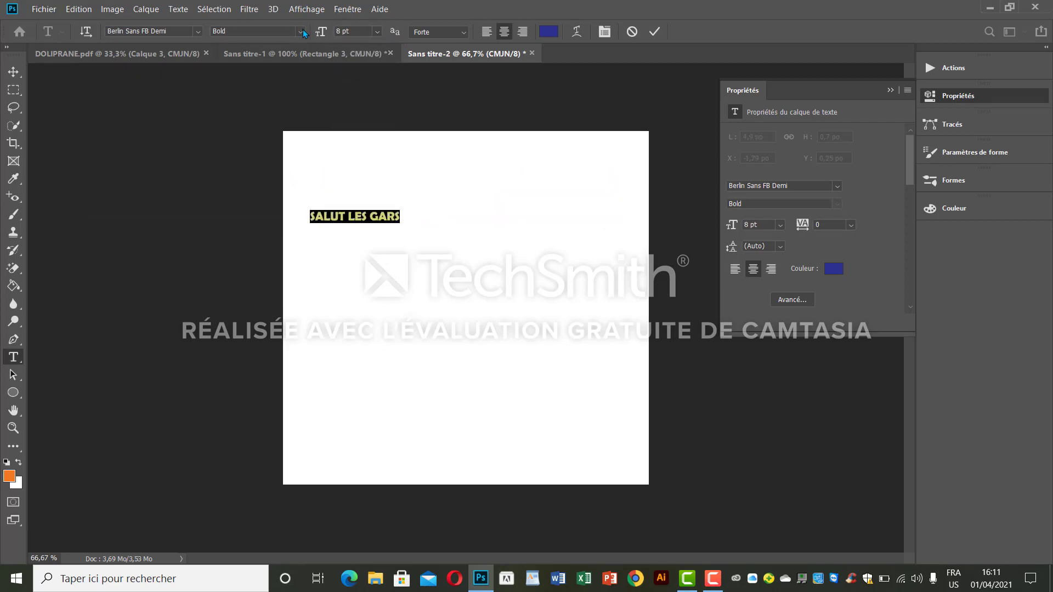
left_click(196, 31)
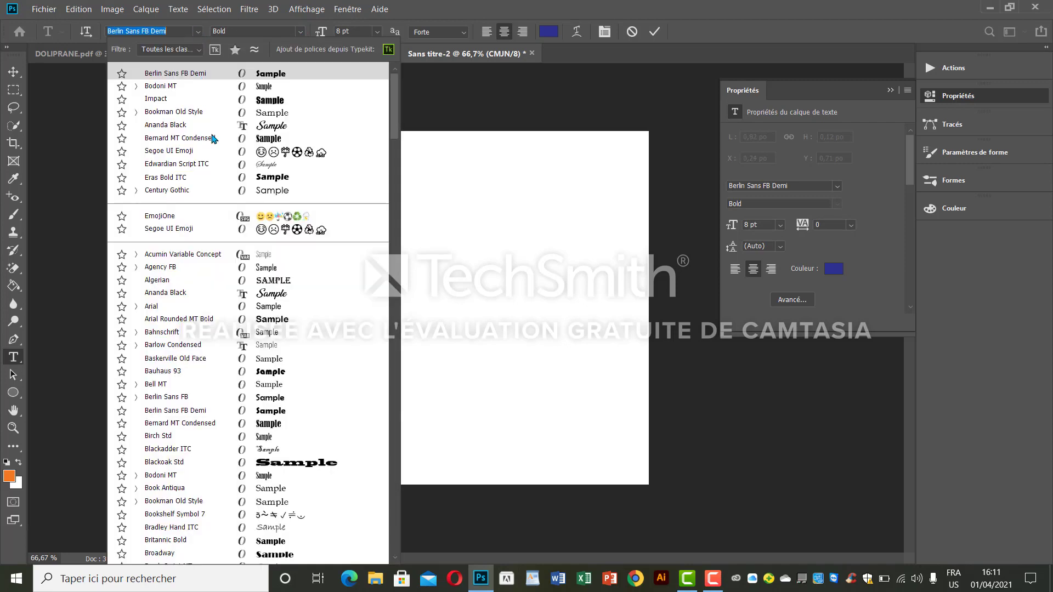
left_click(546, 3)
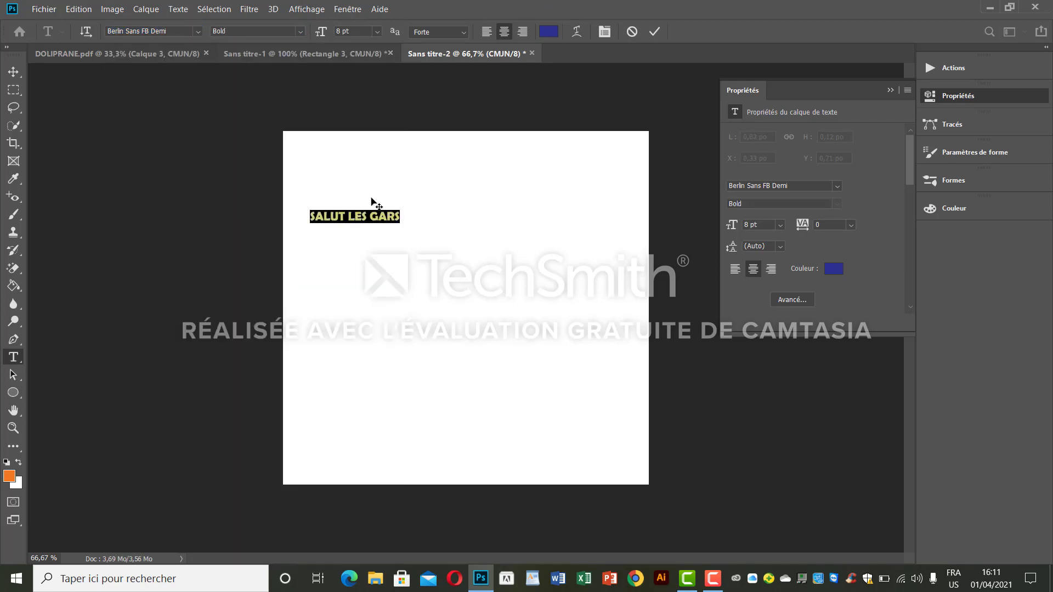
Move the "SALUT LES GARS" text from the upper left part of the canvas to its right side
left_click(366, 216)
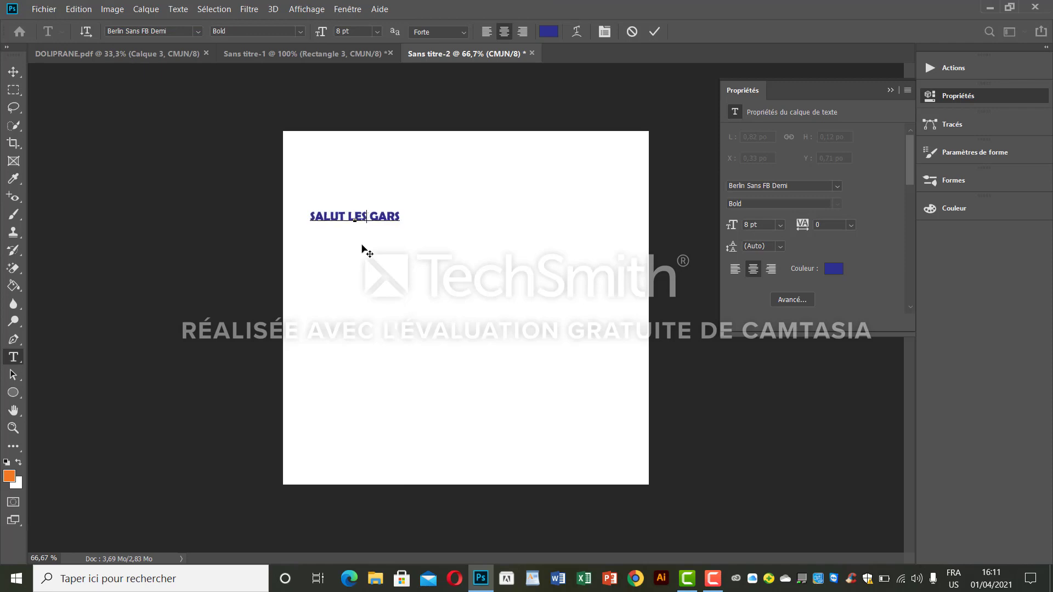
left_click_drag(362, 247, 576, 265)
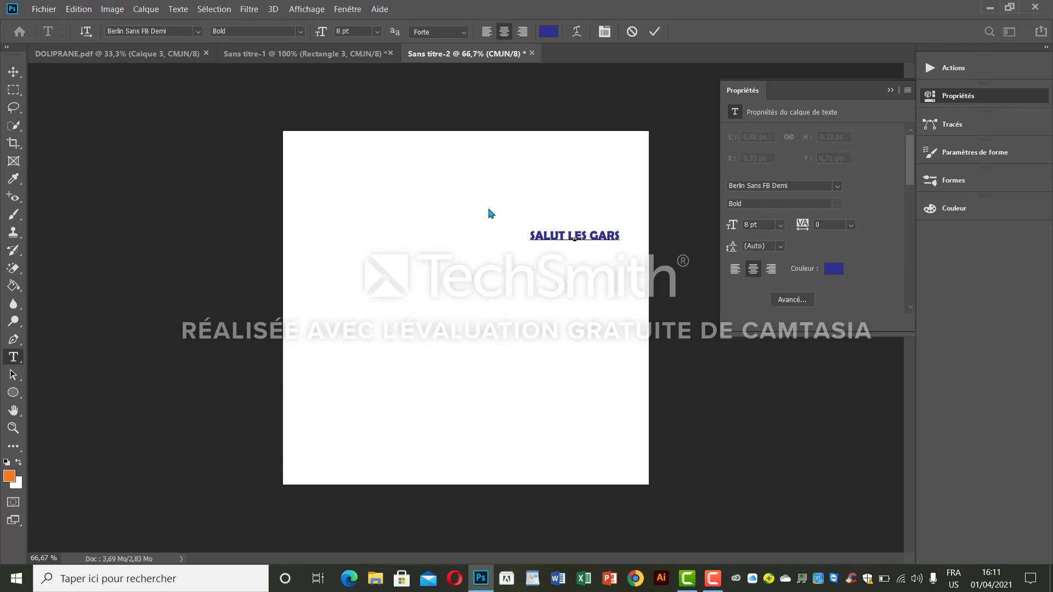
Select the whole "SALUT LES GARS" text, preview other fonts on it without applying one, and delete the text
left_click_drag(531, 235, 638, 228)
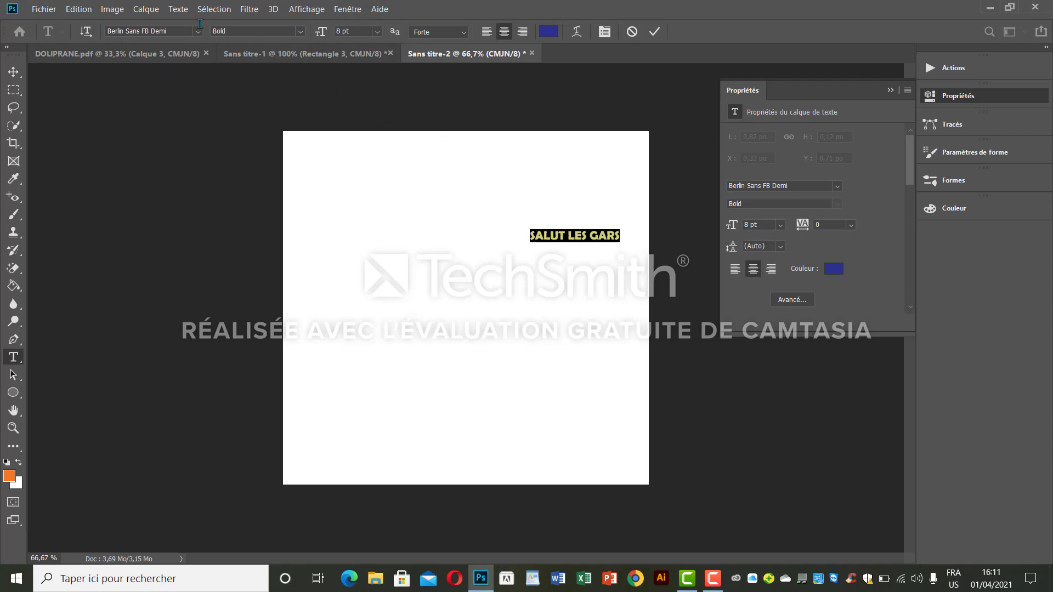
left_click(199, 33)
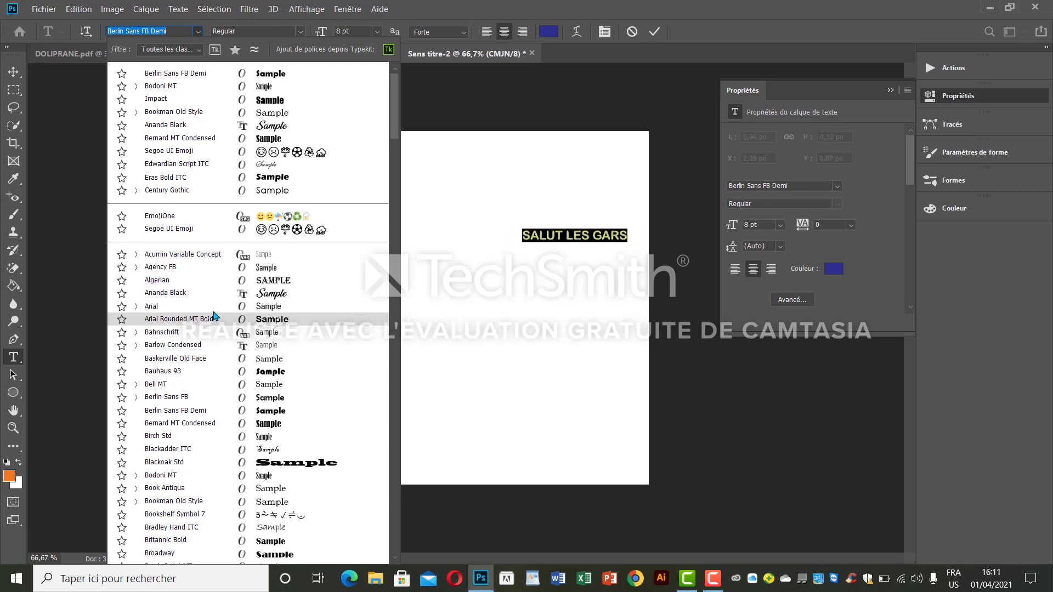
left_click(448, 149)
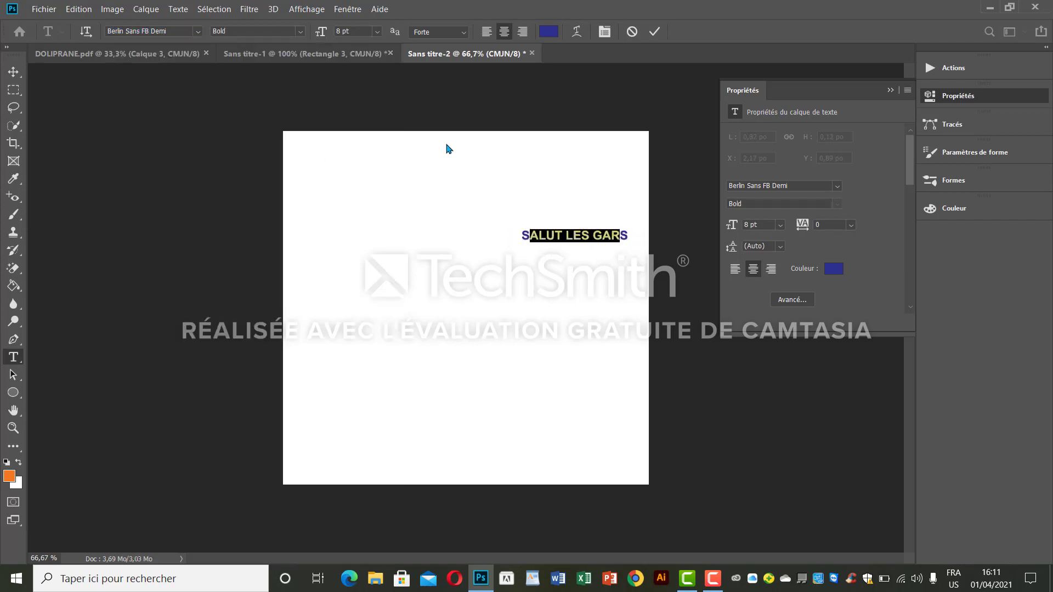
key("BackSpace")
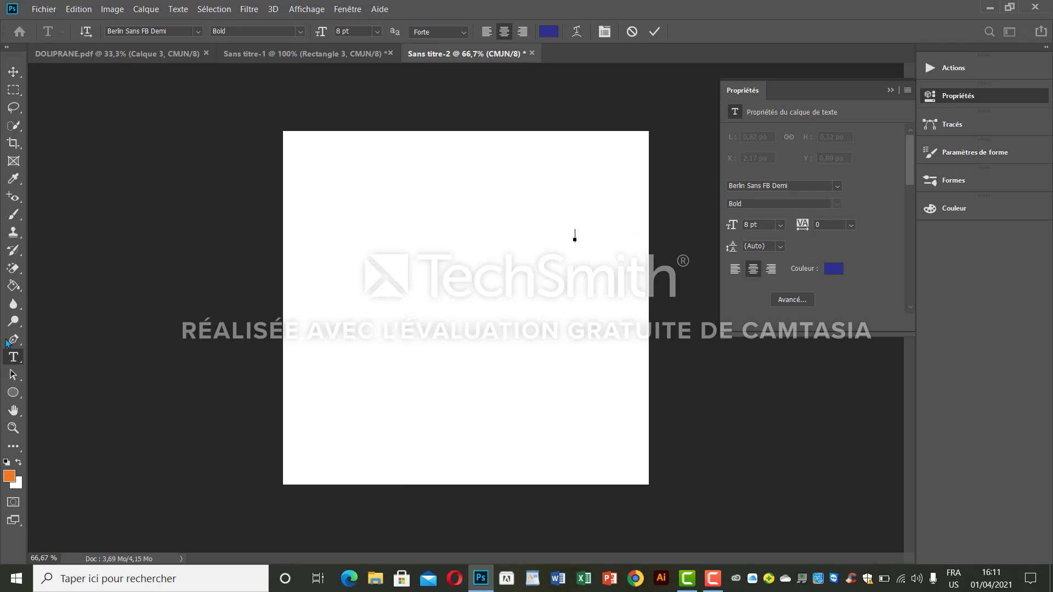
Add the text "HFMC" with the Vertical Type tool in the upper left part of the canvas, and erase its letters
right_click(14, 361)
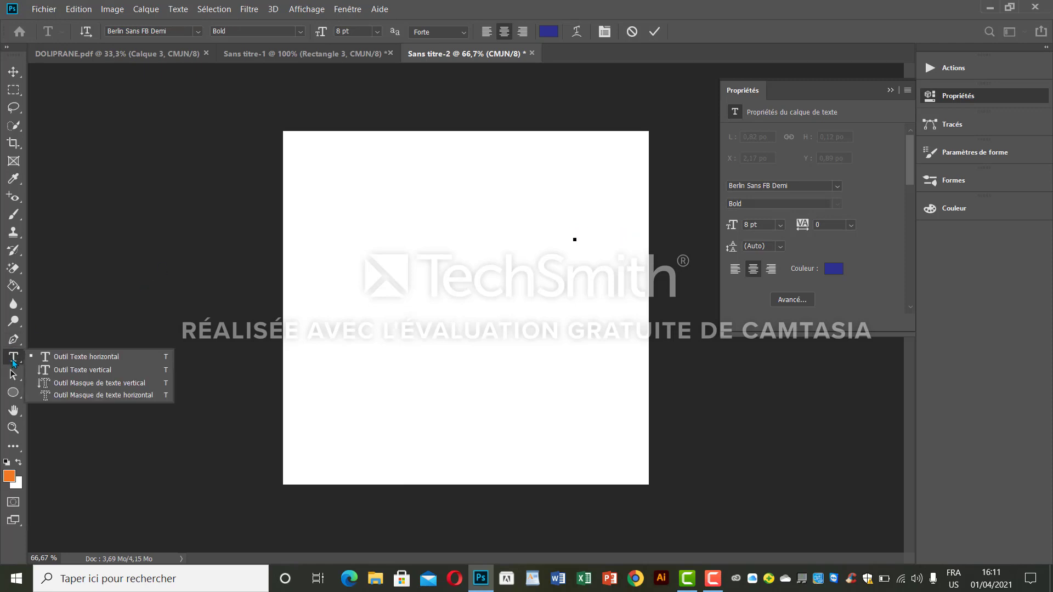
left_click(68, 367)
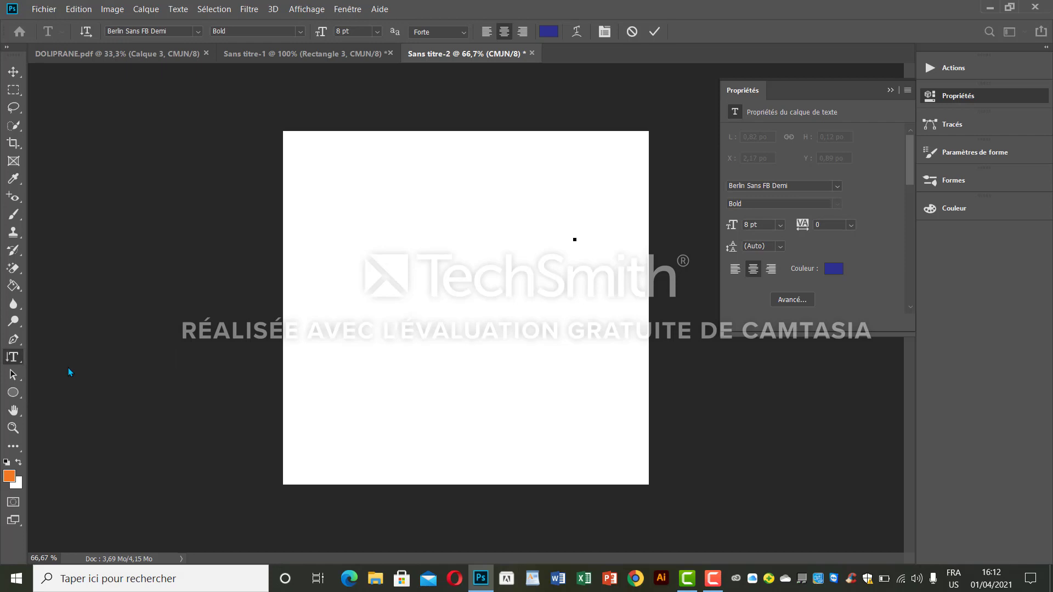
left_click(403, 218)
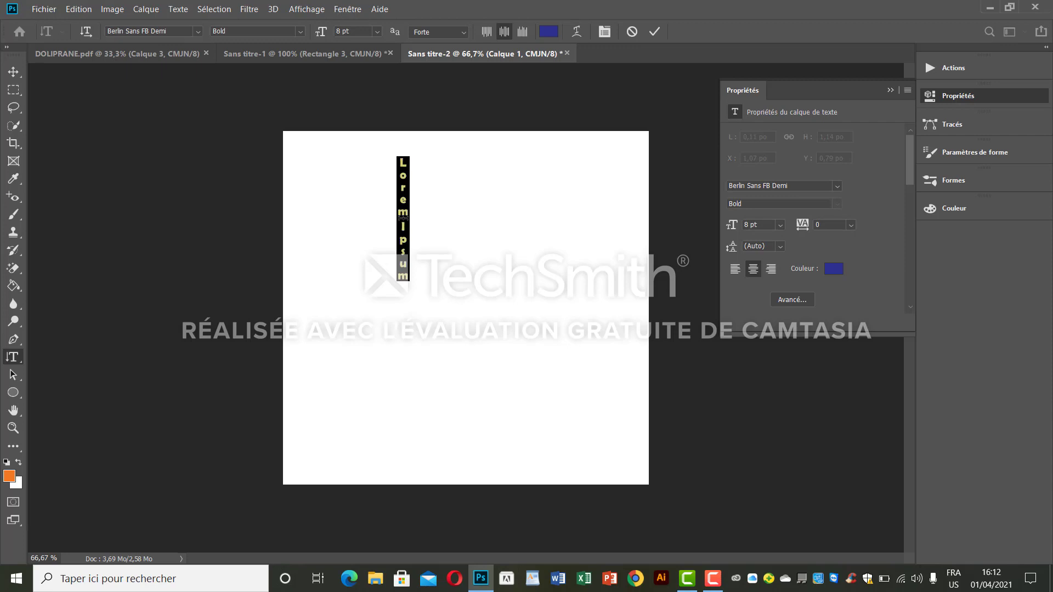
type("HFMC")
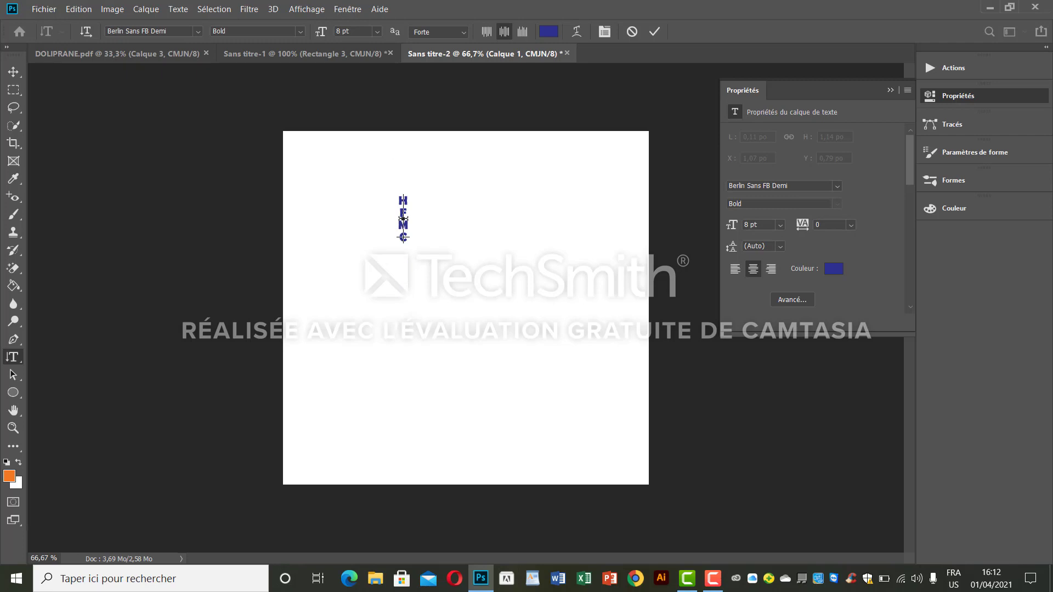
key("BackSpace")
key("BackSpace")
key("BackSpace")
key("BackSpace")
Enter a string of random letters with the Vertical Type Mask tool left of the canvas centre, and erase it
right_click(11, 359)
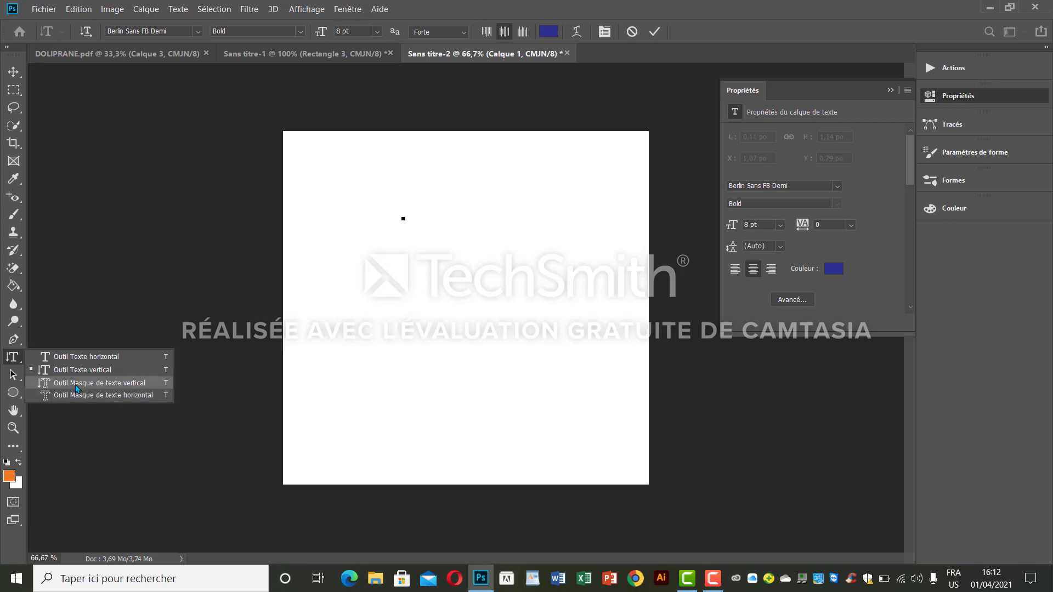
left_click(76, 384)
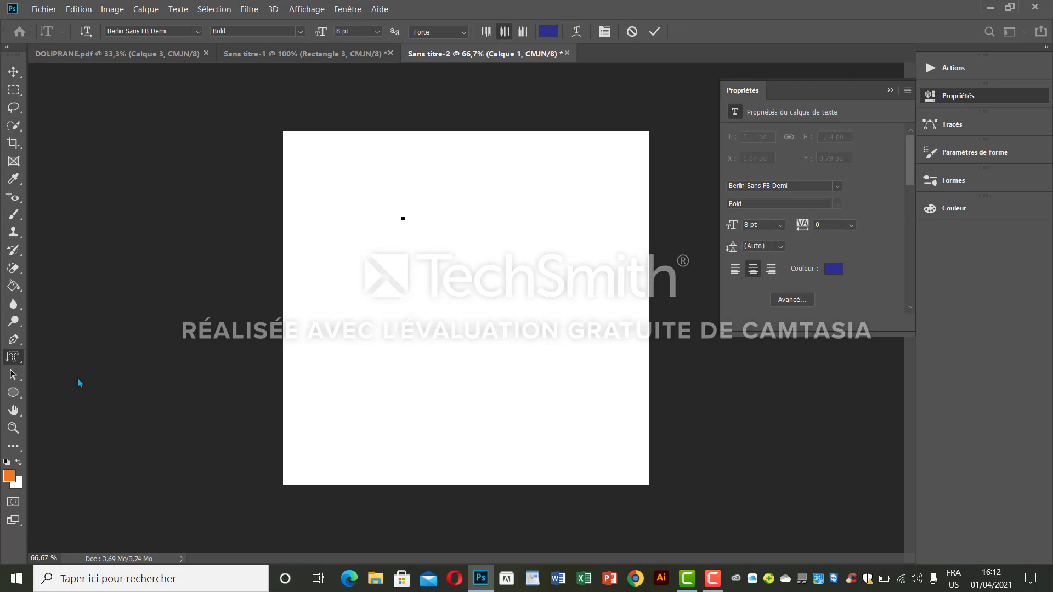
left_click(391, 253)
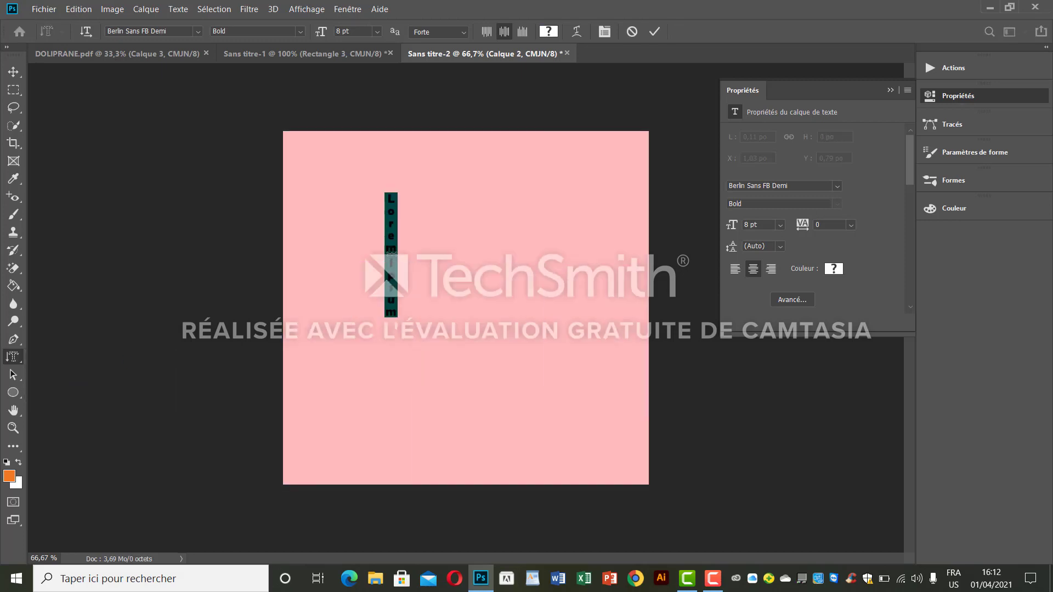
type("skjdhwk")
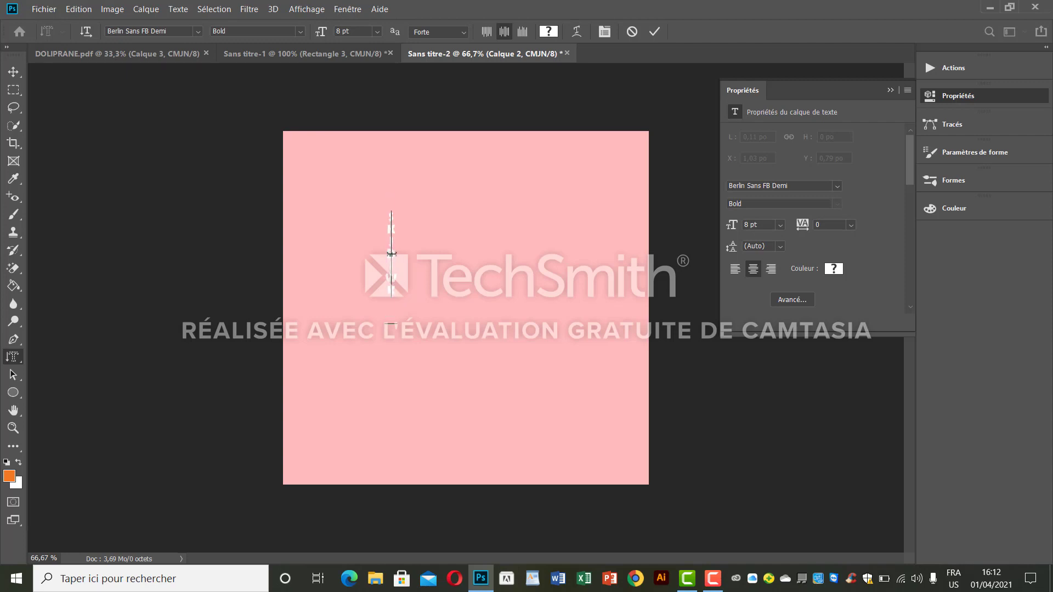
type("jsdhn")
key("BackSpace")
key("BackSpace")
key("BackSpace")
key("BackSpace")
key("BackSpace")
key("BackSpace")
key("BackSpace")
key("BackSpace")
key("BackSpace")
key("BackSpace")
key("BackSpace")
key("BackSpace")
key("BackSpace")
Draw a closed triangular path with the standard Pen tool in Path mode around the middle of the canvas
right_click(10, 357)
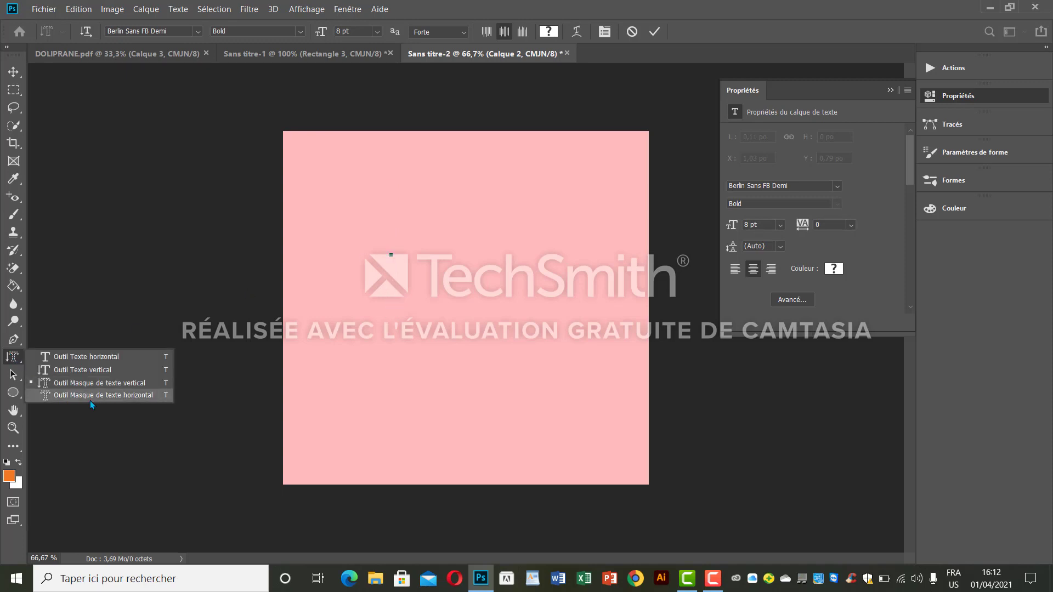
left_click(10, 340)
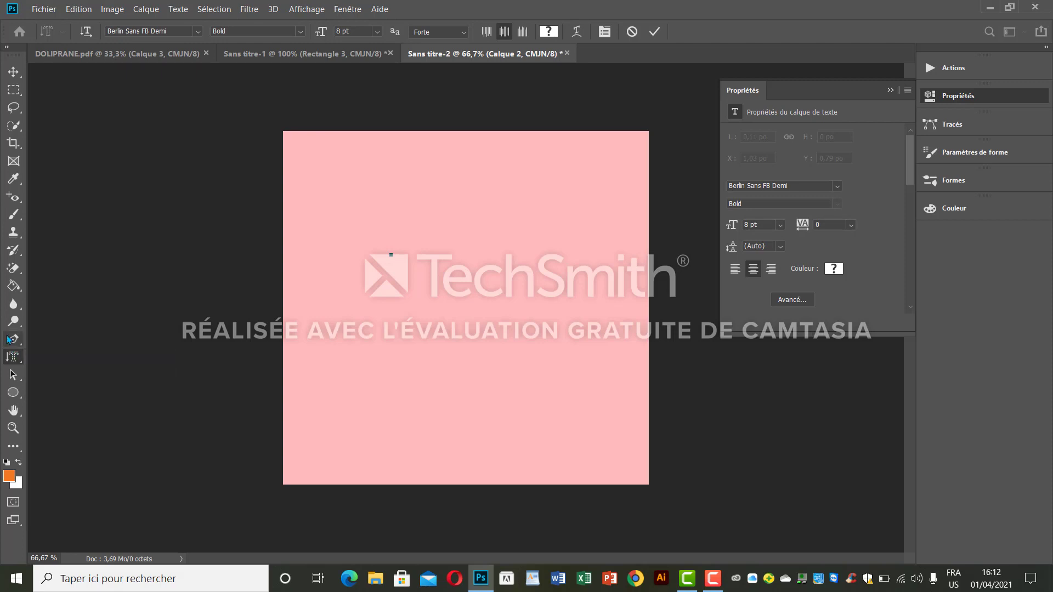
left_click(9, 340)
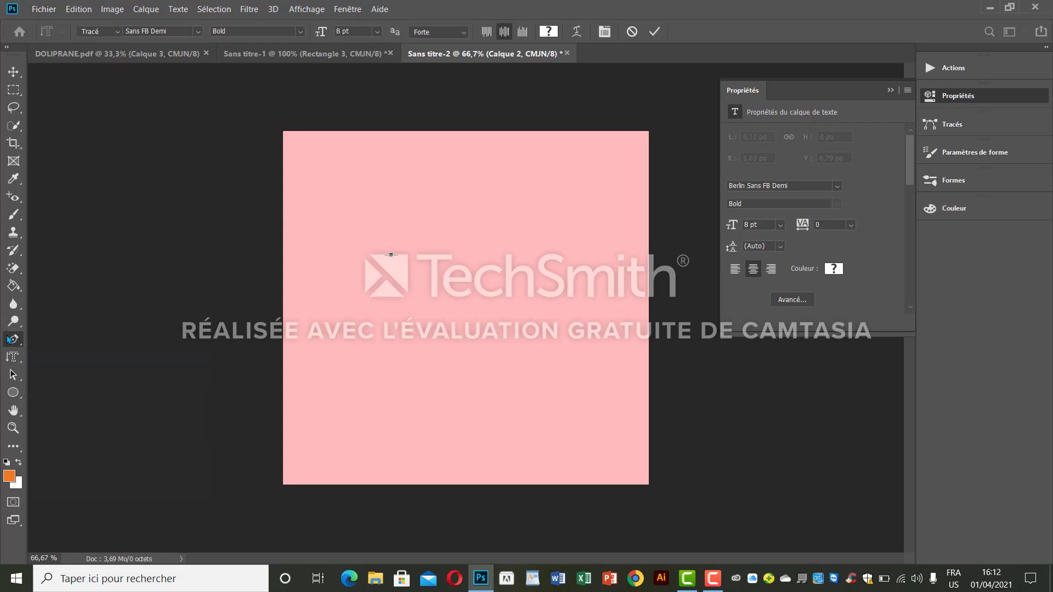
right_click(9, 340)
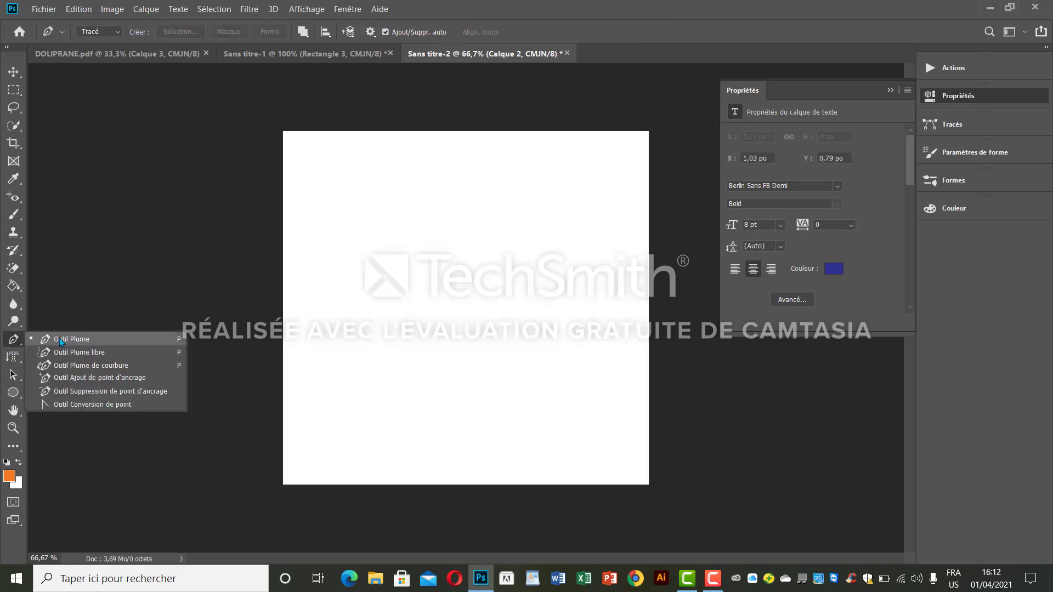
left_click(98, 344)
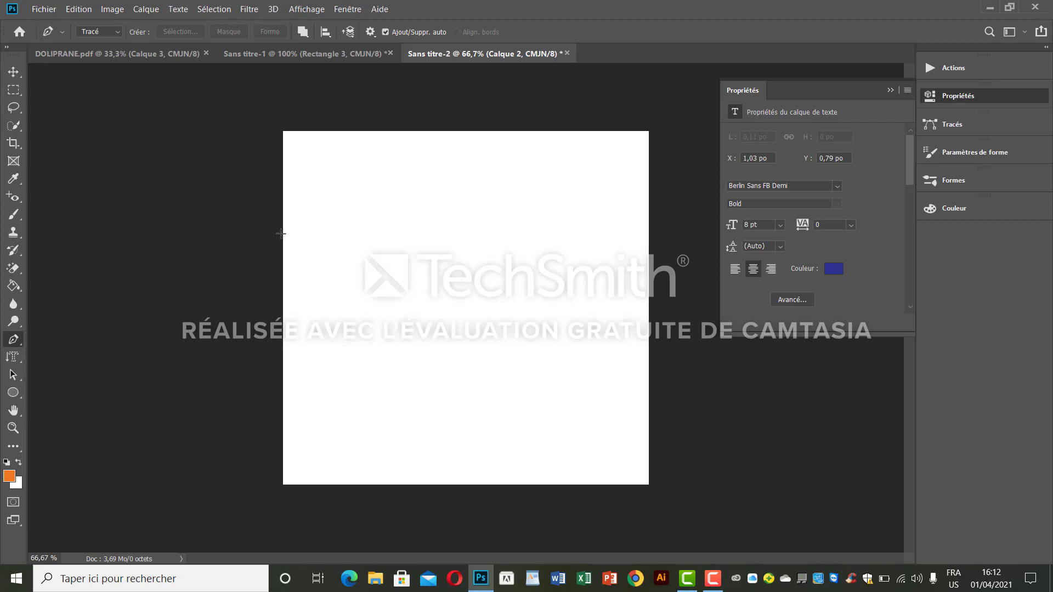
left_click(381, 211)
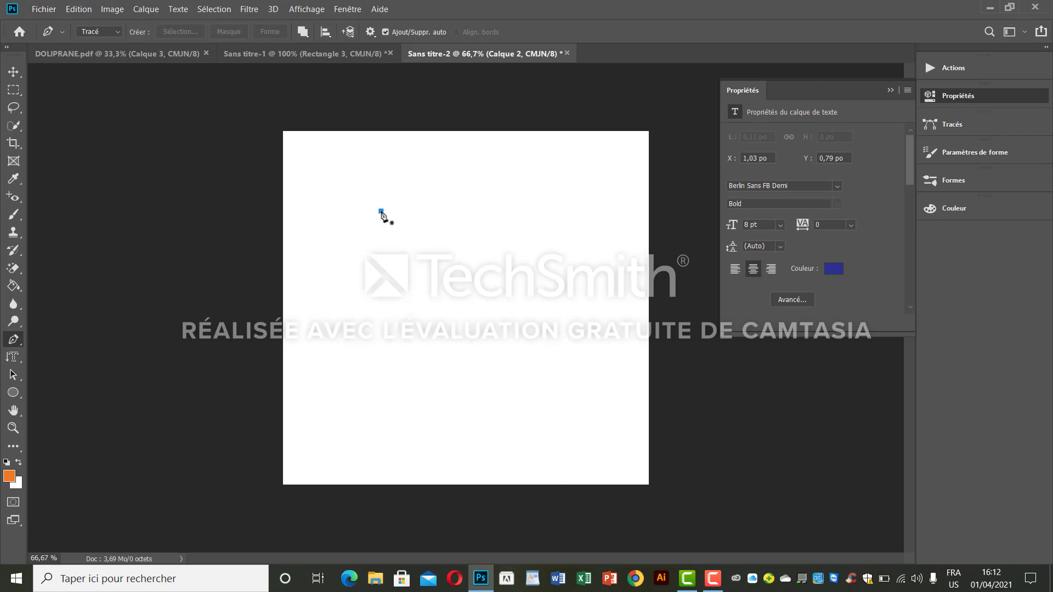
left_click(537, 235)
left_click(412, 357)
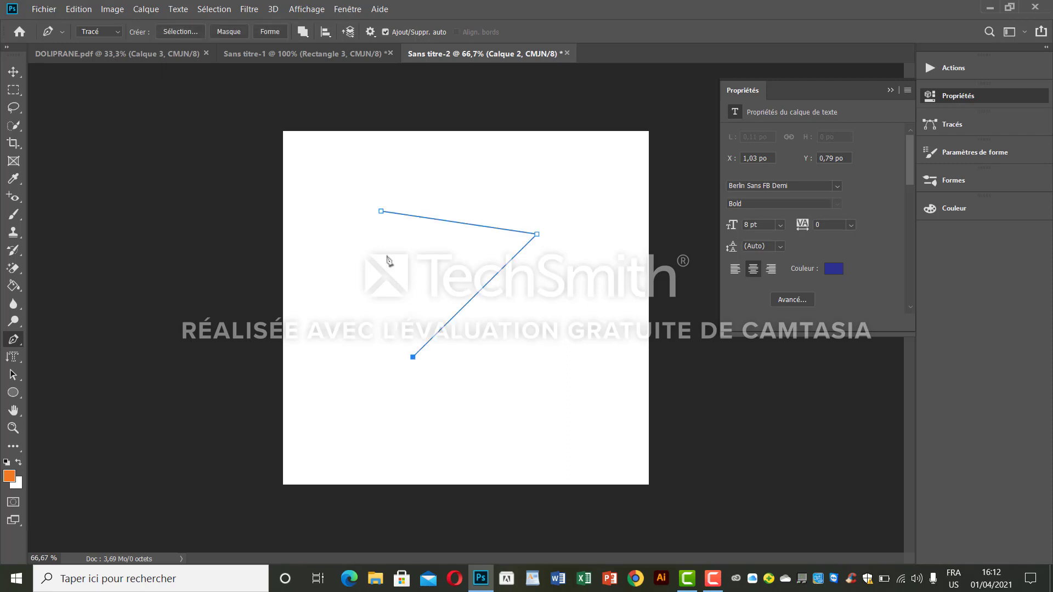
left_click(382, 212)
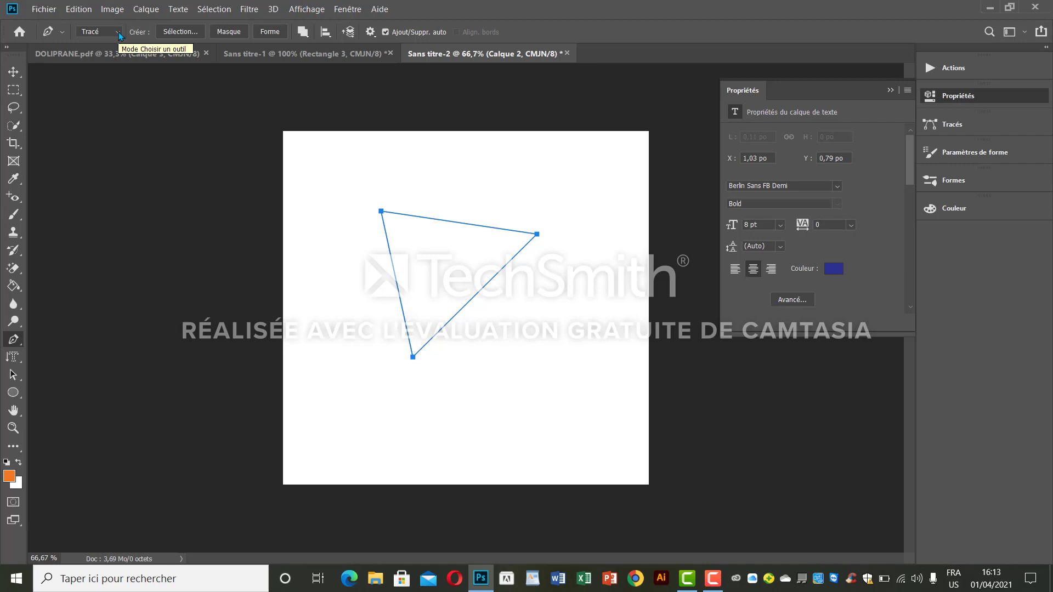
Switch the Pen tool to Shape mode and draw a closed yellow triangle about 339 x 431 px left of the canvas centre
left_click(118, 33)
left_click(110, 41)
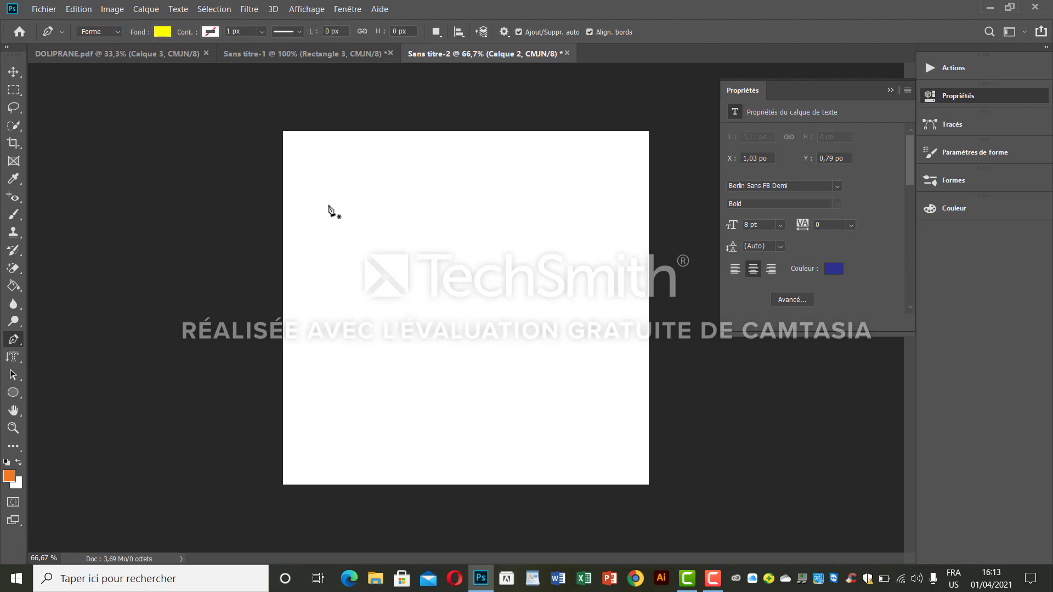
left_click(387, 206)
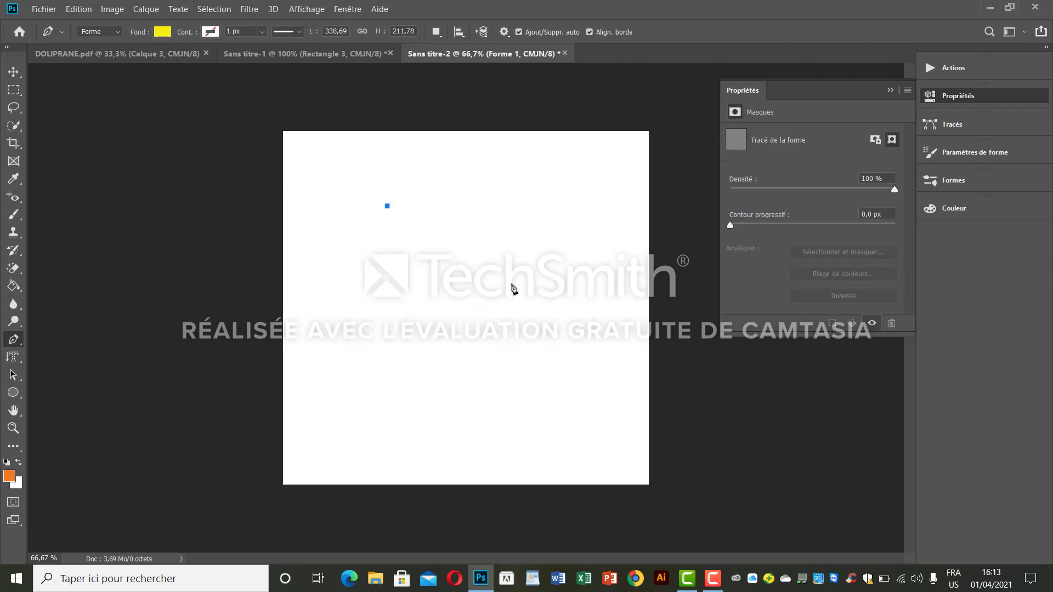
left_click(511, 283)
left_click_drag(398, 364, 403, 364)
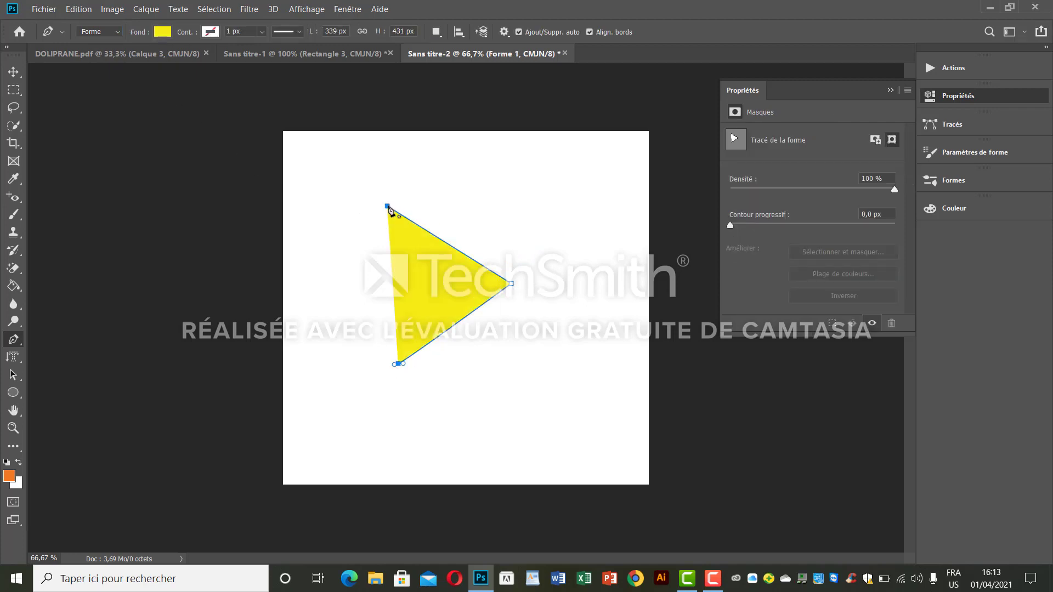
left_click(389, 207)
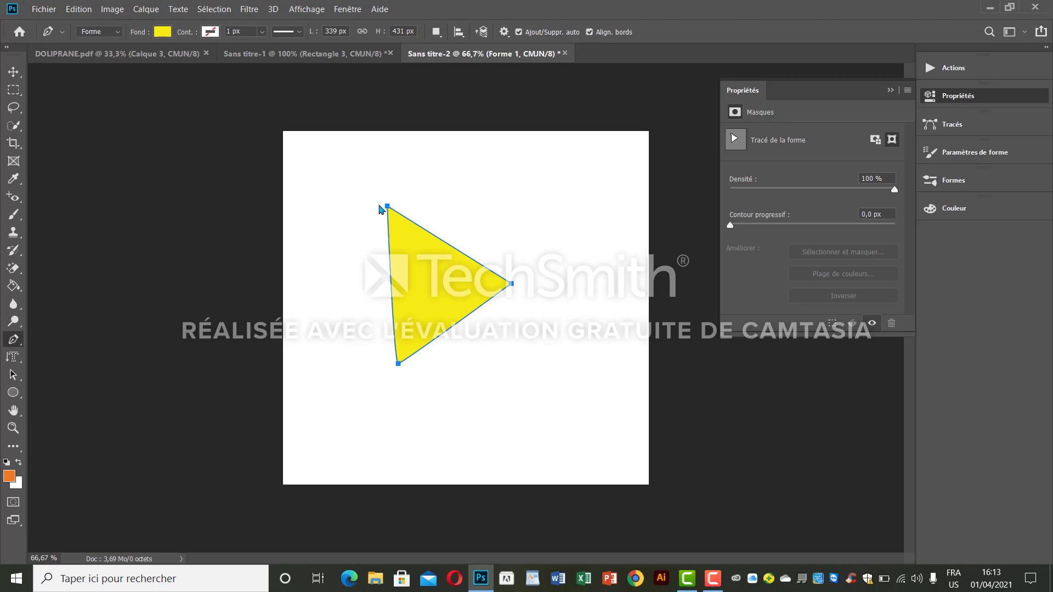
Try light grey and magenta fills on the triangle shape, settle on dark blue, and delete the shape
left_click(163, 32)
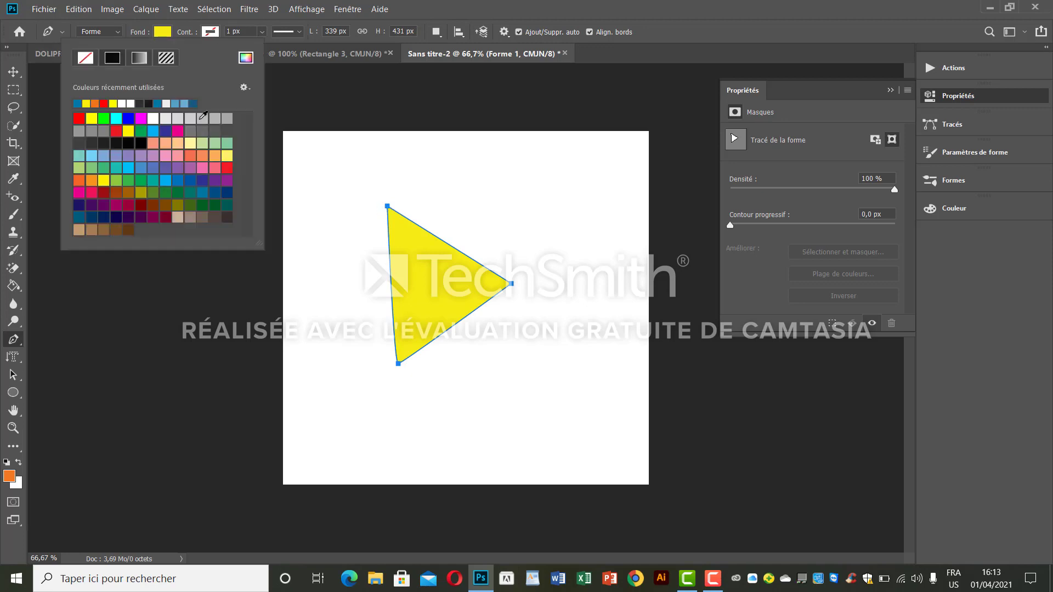
left_click(201, 118)
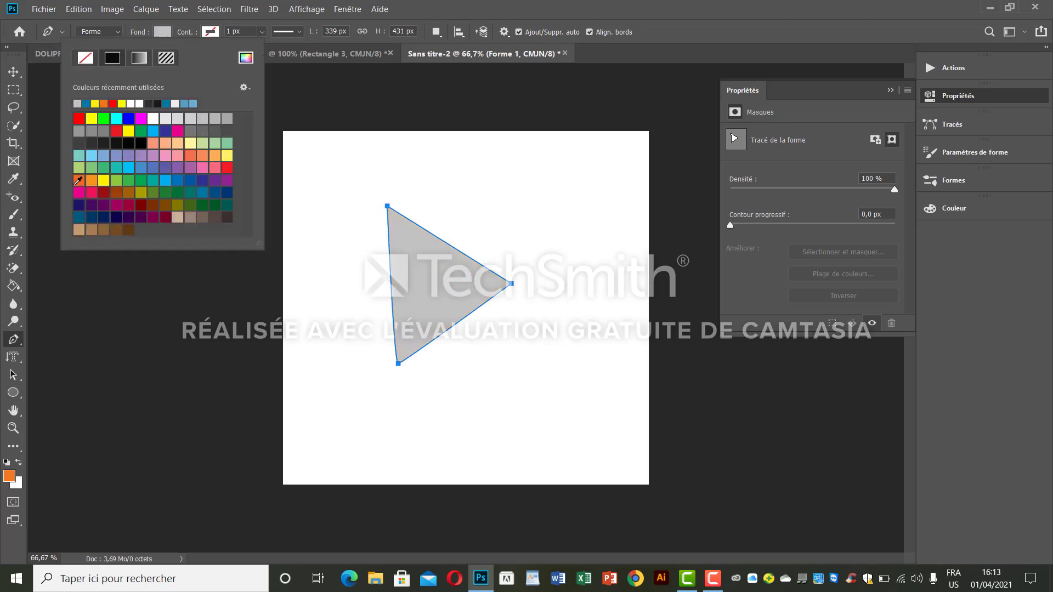
left_click(178, 131)
left_click(166, 131)
left_click(522, 6)
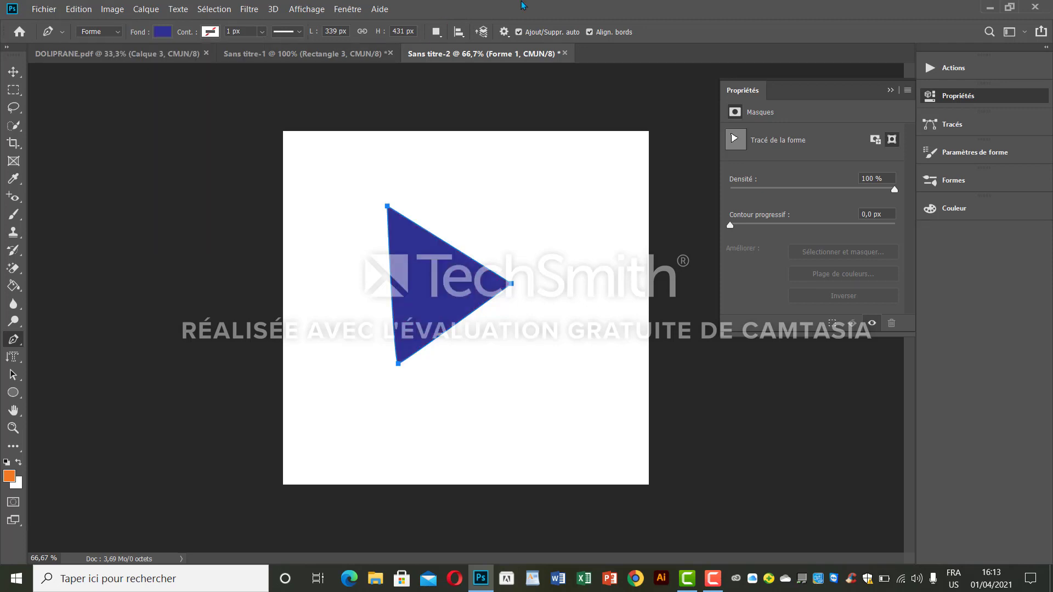
key("Delete")
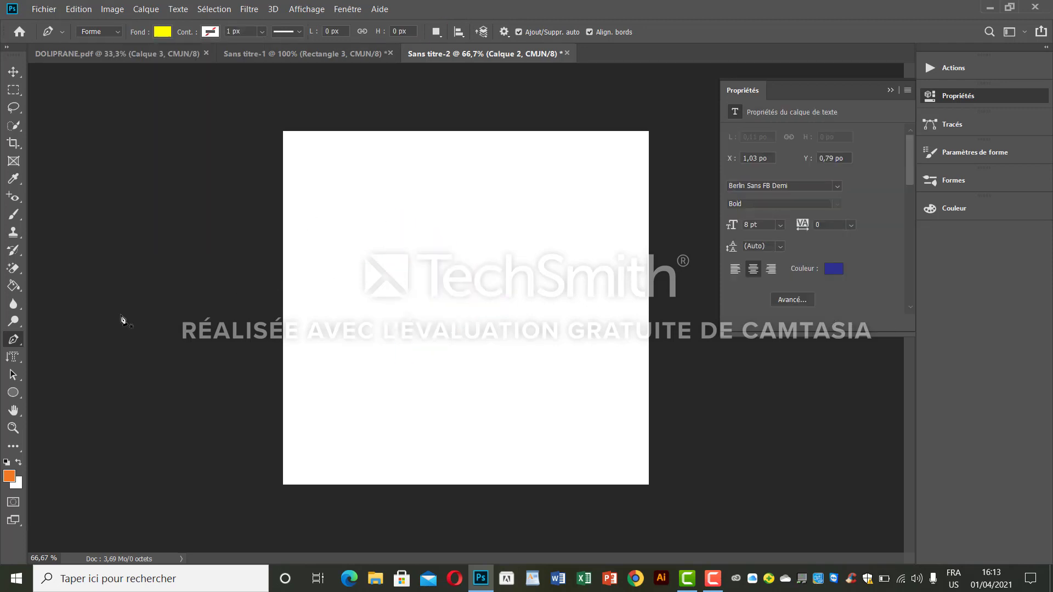
Draw a looping yellow freehand shape about 510 x 362 px in the upper middle of the canvas with the Freeform Pen, and undo it
right_click(15, 342)
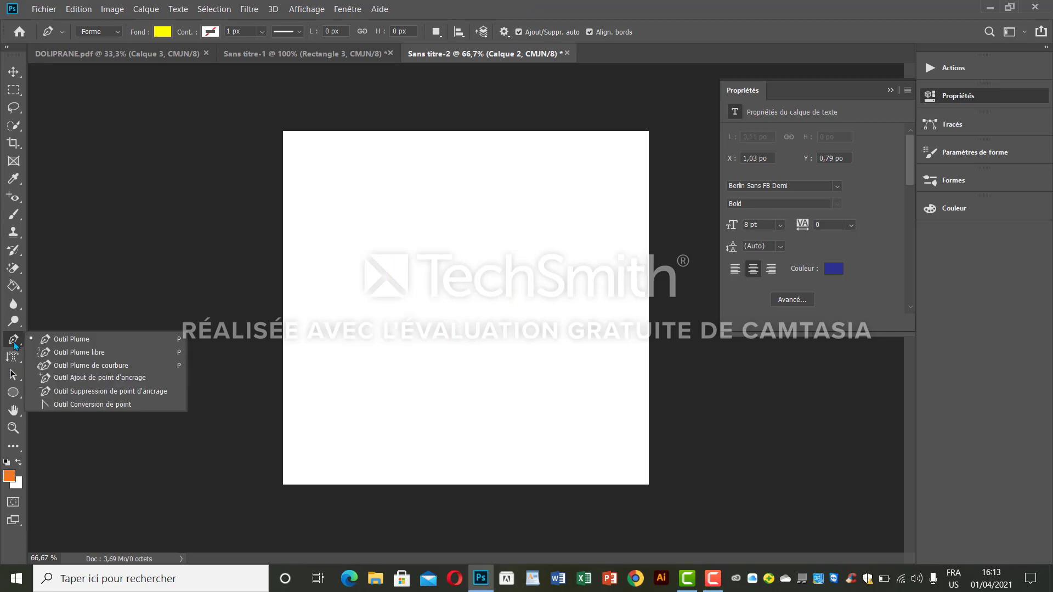
left_click(67, 352)
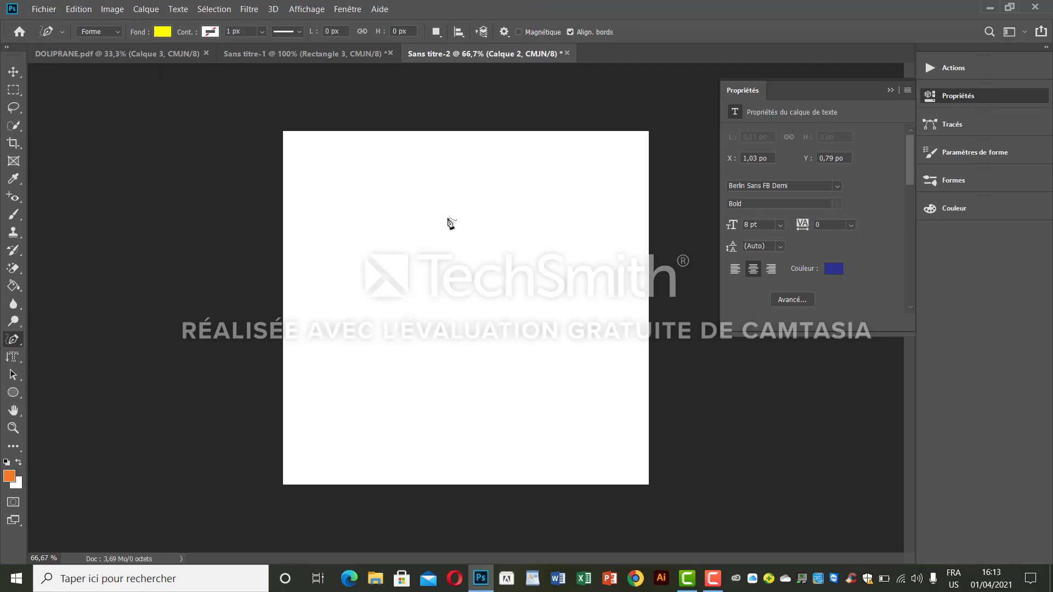
mouse_move(427, 225)
left_mouse_down()
mouse_move(444, 257)
mouse_move(459, 249)
mouse_move(449, 231)
mouse_move(471, 214)
mouse_move(471, 258)
mouse_move(441, 286)
mouse_move(459, 299)
mouse_move(493, 260)
mouse_move(409, 258)
mouse_move(413, 214)
mouse_move(468, 222)
mouse_move(418, 278)
mouse_move(460, 322)
mouse_move(538, 247)
mouse_move(515, 190)
mouse_move(468, 242)
mouse_move(372, 264)
mouse_move(388, 213)
mouse_move(435, 240)
mouse_move(466, 287)
left_mouse_up()
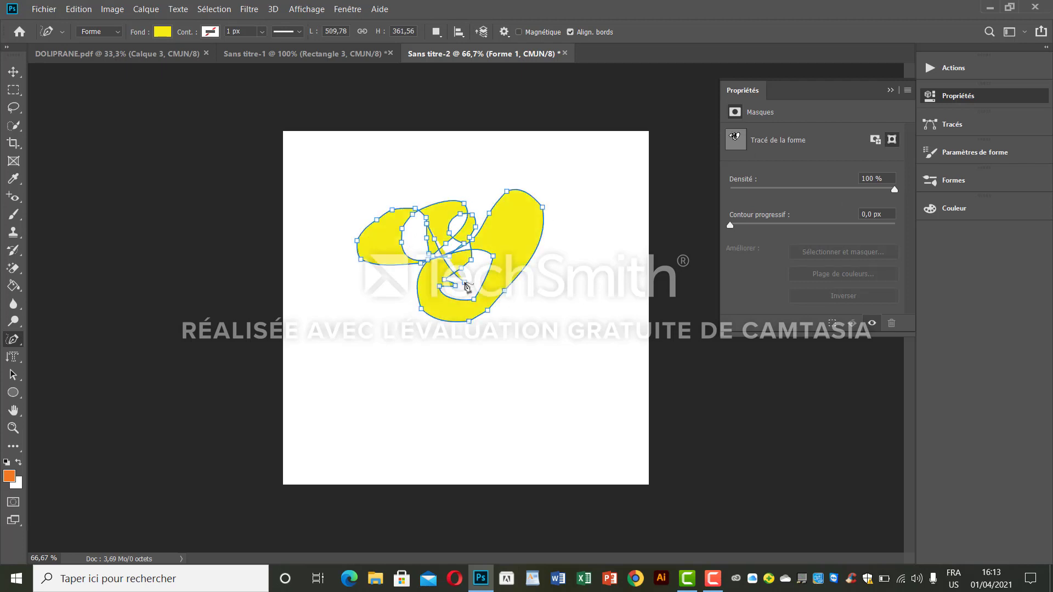
key("ctrl+z")
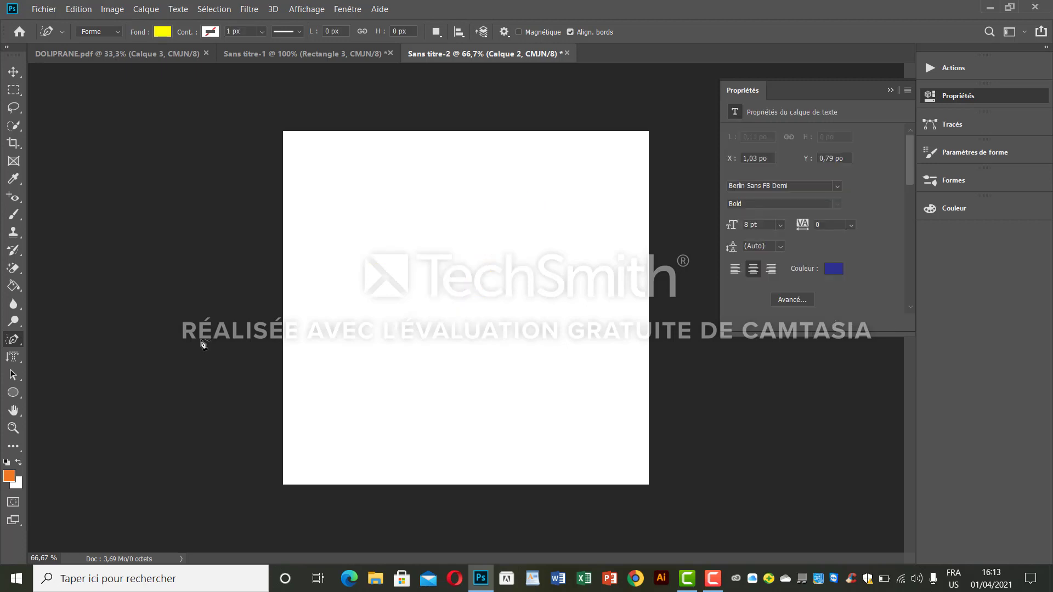
Switch the Freeform Pen's drawing mode to Path and return it to Shape
left_click(117, 32)
left_click(114, 48)
left_click(117, 33)
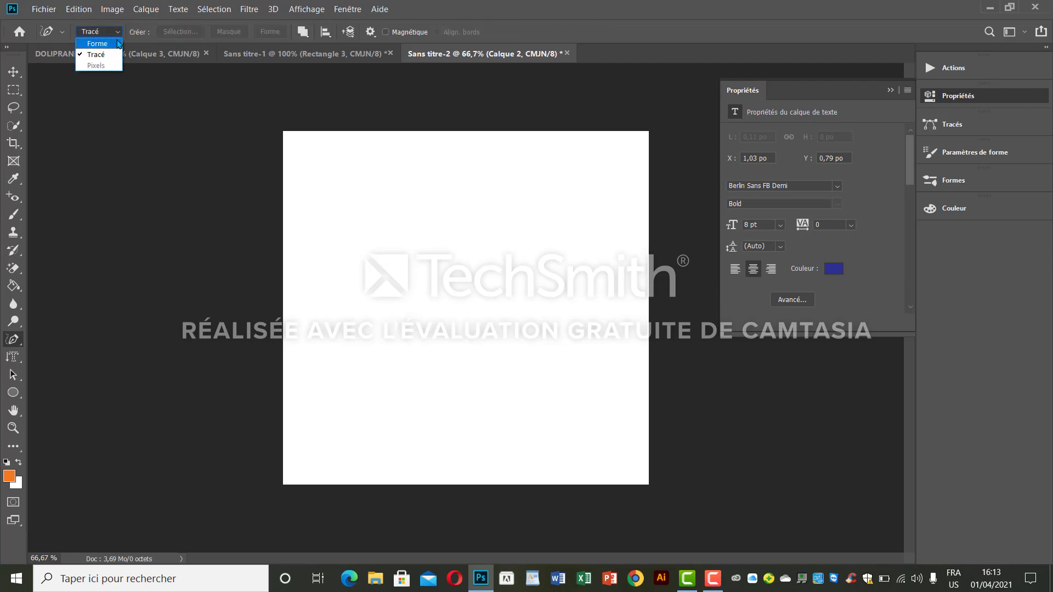
left_click(116, 41)
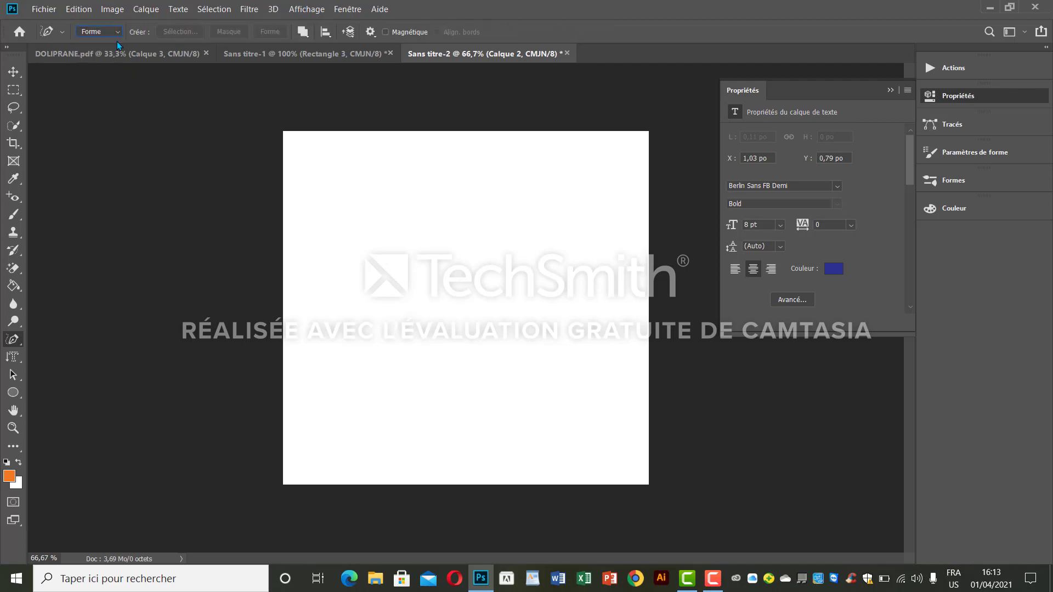
Try to use the Add Anchor Point tool on the blank canvas
left_click(13, 341)
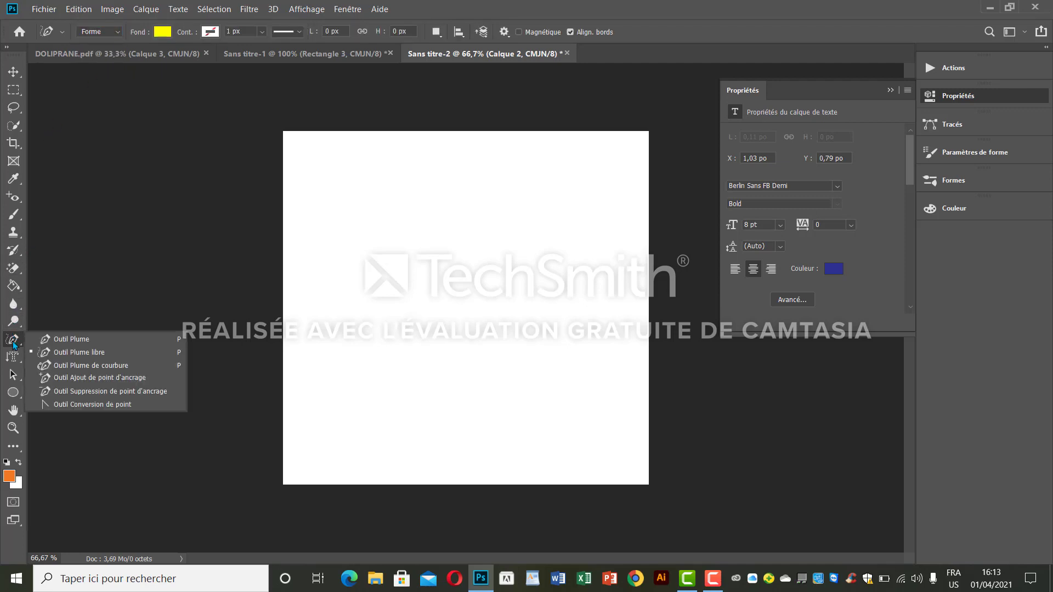
left_click(74, 380)
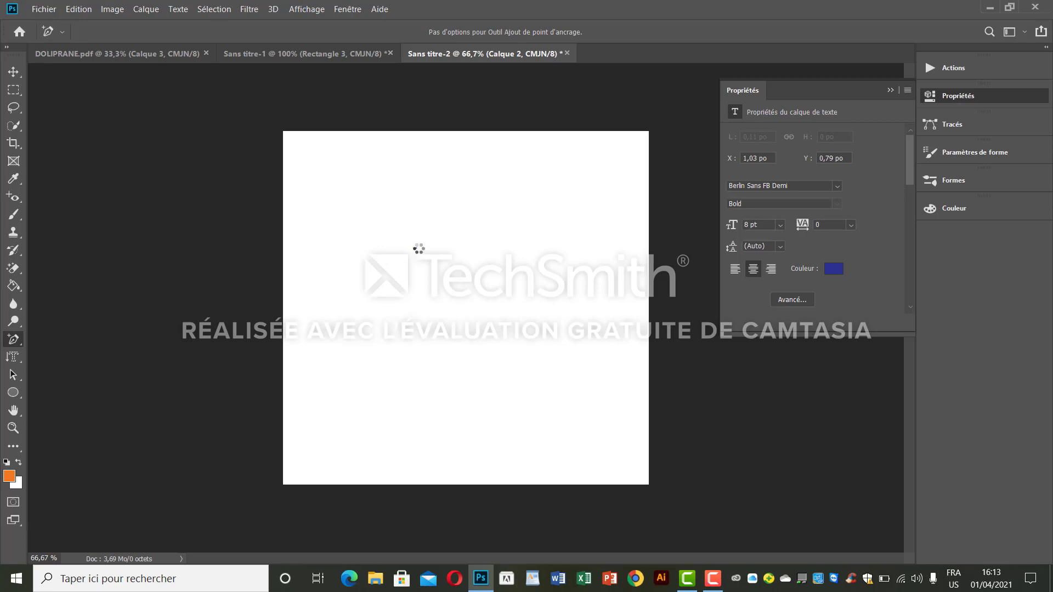
left_click_drag(417, 248, 521, 189)
left_click_drag(378, 250, 576, 365)
Make the standard Eraser the active eraser variant, and draw a yellow ellipse about 628 x 308 px around the middle of the canvas
left_click(12, 273)
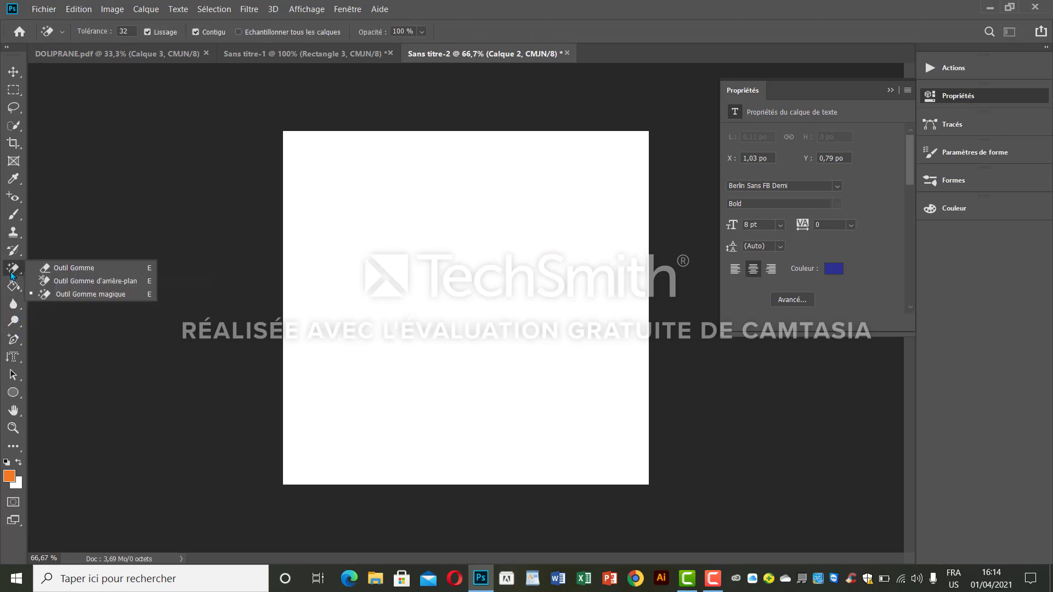
left_click(61, 270)
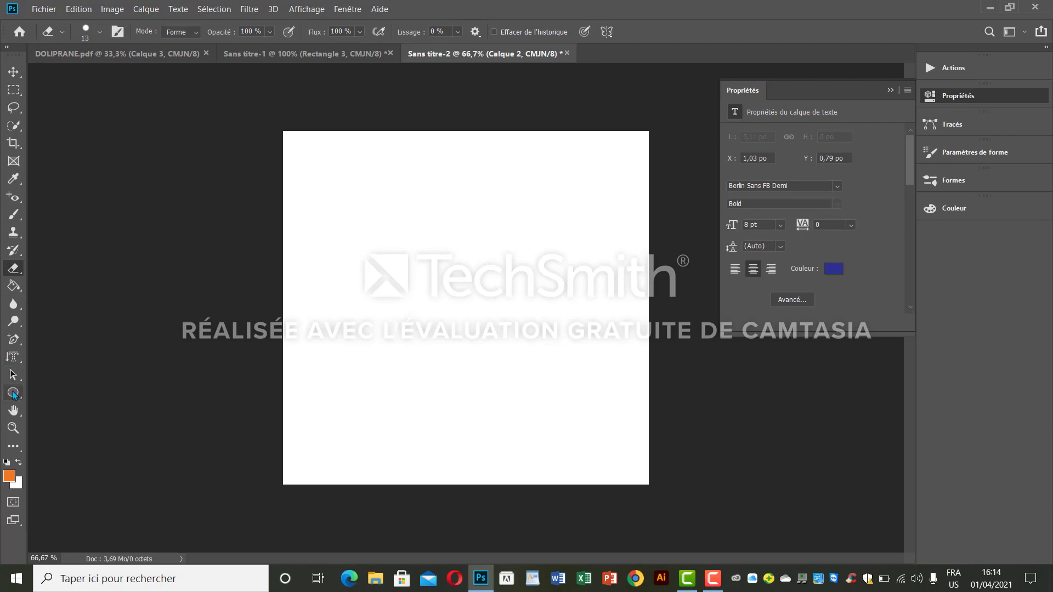
left_click(14, 392)
left_click_drag(371, 226, 602, 336)
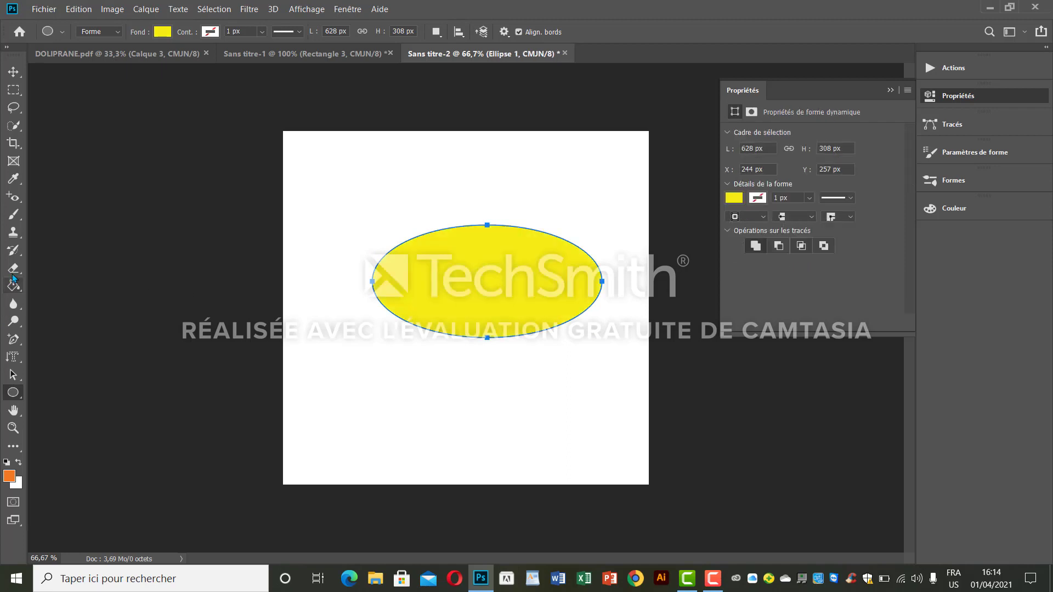
Rasterize the yellow ellipse and erase a small swirl near its centre with the 13 px Eraser
left_click(13, 268)
left_click(440, 295)
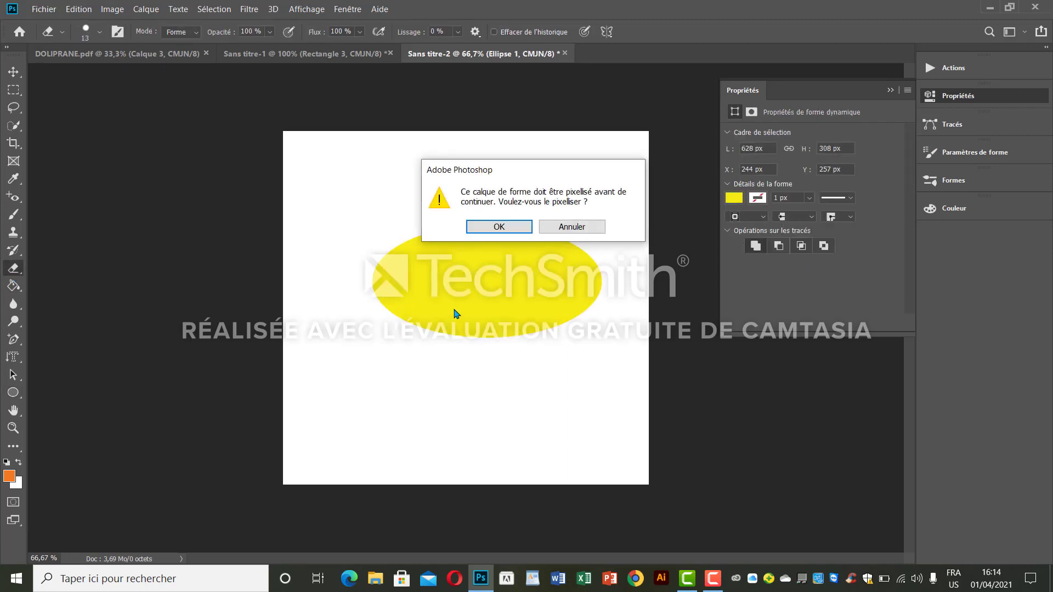
left_click(516, 230)
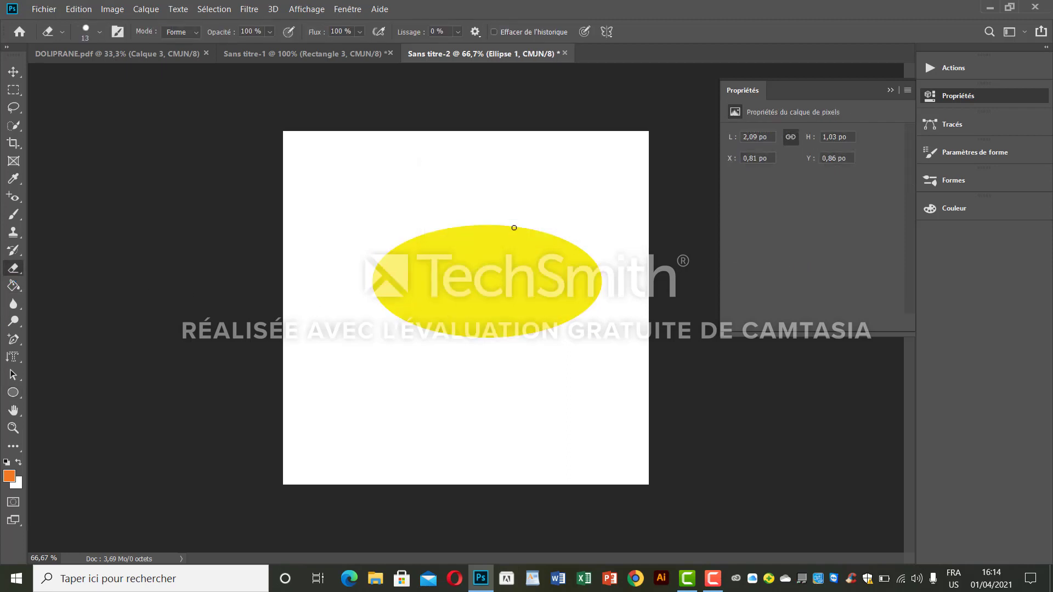
left_click_drag(485, 268, 510, 277)
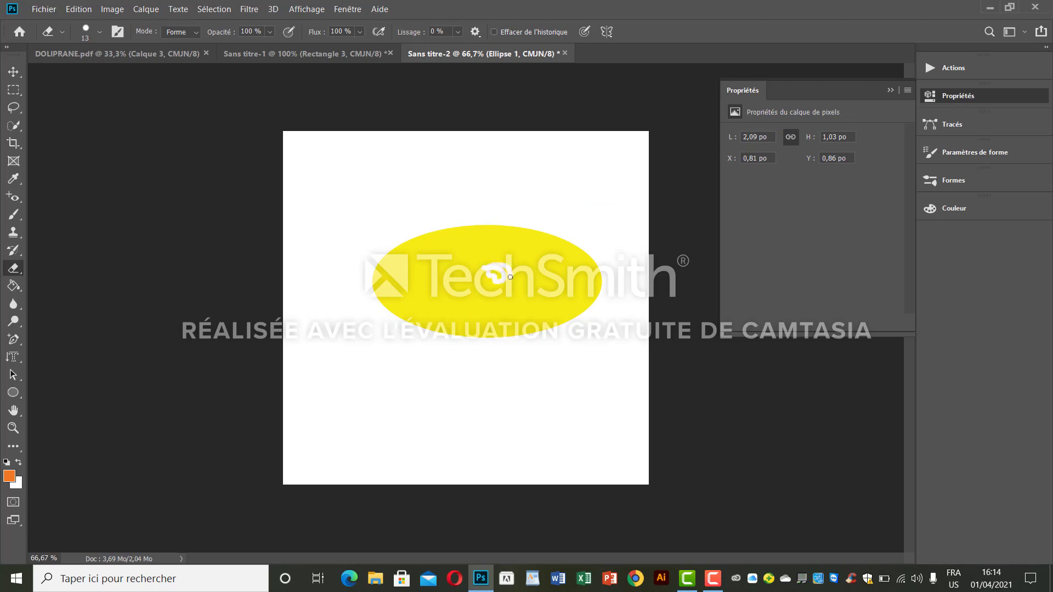
Show the document's layers and view the options available for the Ellipse 1 layer
key("F7")
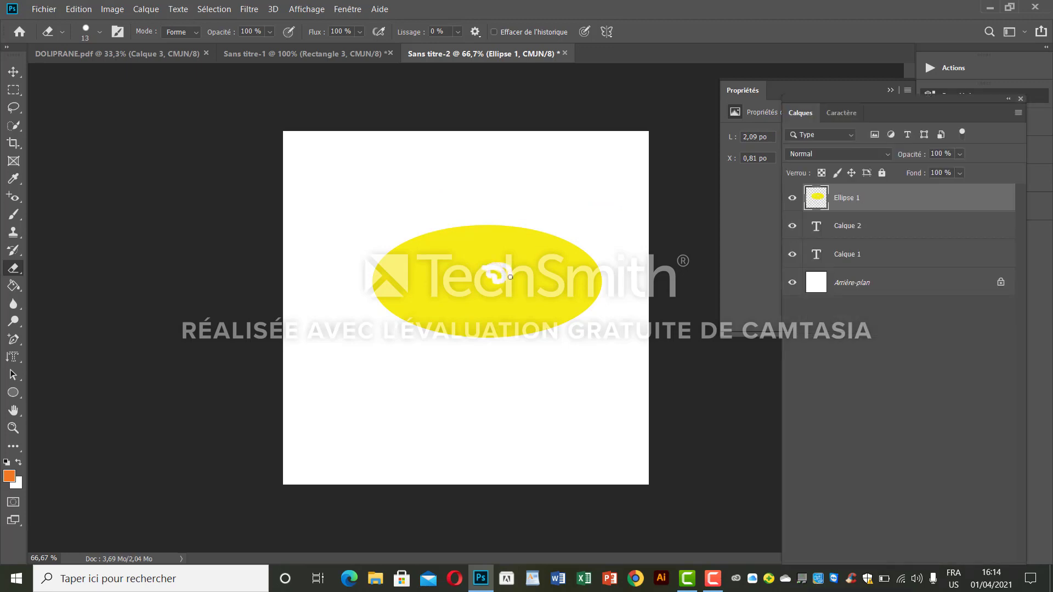
right_click(890, 203)
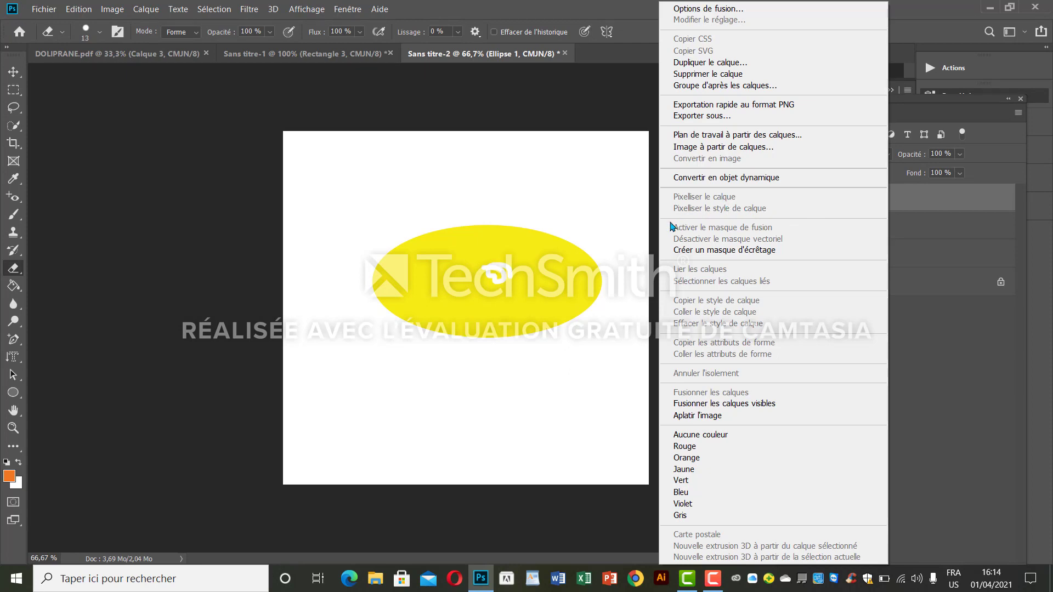
left_click(915, 2)
Erase freehand marks across the yellow ellipse: a curve, a short hook, a heart, a small circle and a rectangle
mouse_move(439, 280)
left_mouse_down()
mouse_move(462, 264)
mouse_move(488, 295)
left_mouse_up()
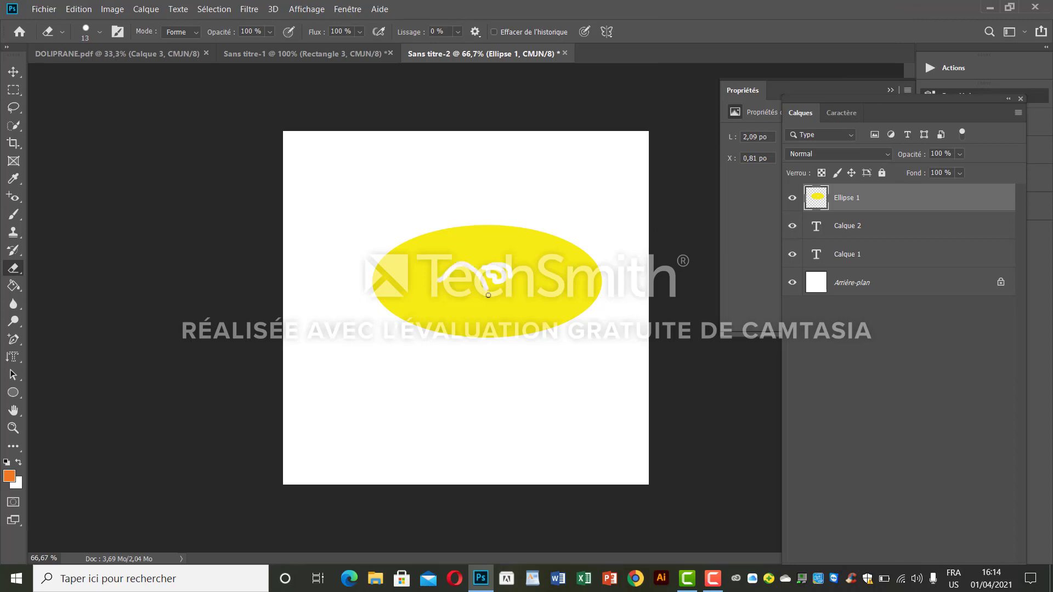
left_click_drag(544, 277, 558, 274)
mouse_move(475, 244)
left_mouse_down()
mouse_move(459, 255)
mouse_move(475, 266)
mouse_move(491, 251)
mouse_move(476, 266)
left_mouse_up()
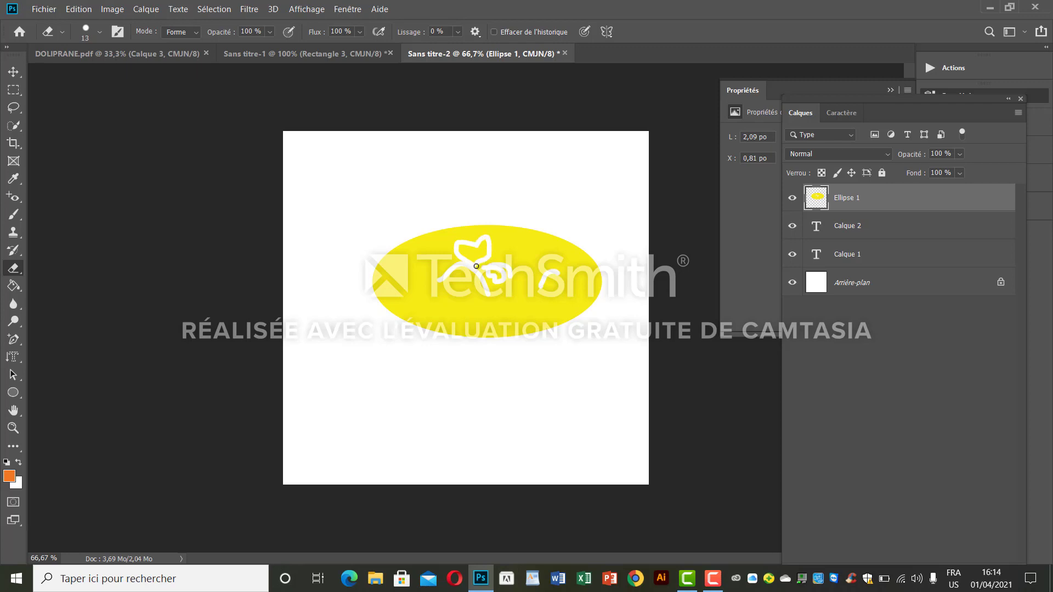
mouse_move(501, 306)
left_mouse_down()
mouse_move(488, 312)
mouse_move(511, 316)
left_mouse_up()
mouse_move(422, 303)
left_mouse_down()
mouse_move(461, 301)
mouse_move(462, 323)
mouse_move(424, 314)
left_mouse_up()
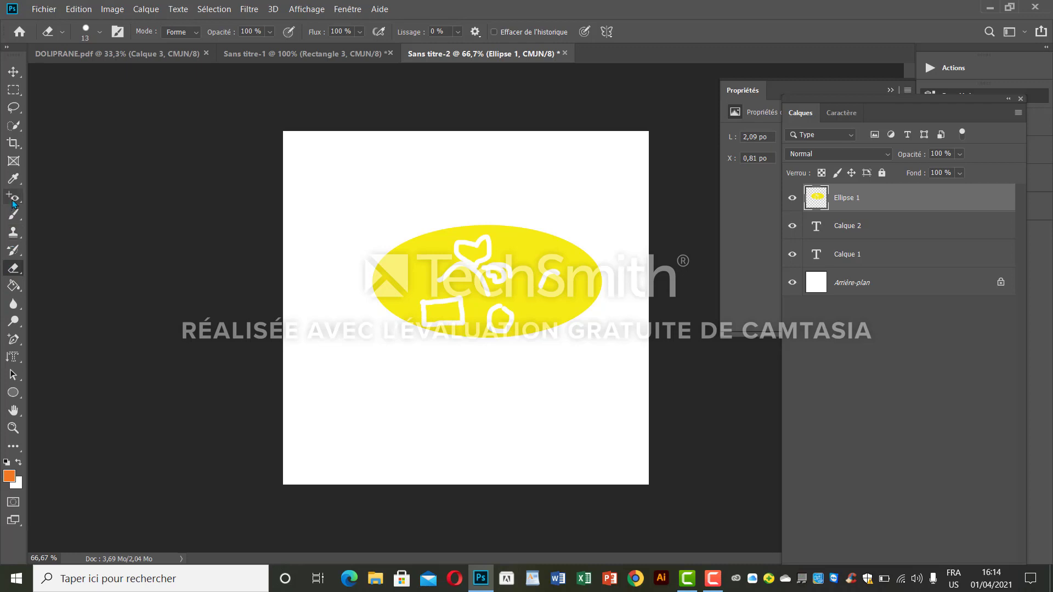
With the Rectangular Marquee tool active, delete the ellipse layer and try a rectangular selection over the blank canvas
left_click(13, 89)
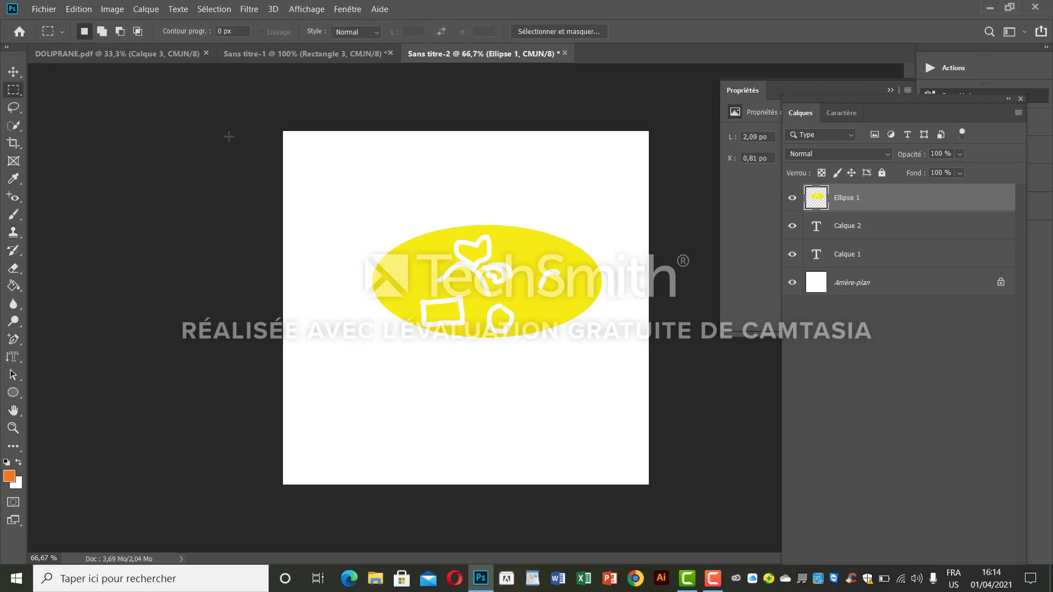
key("Delete")
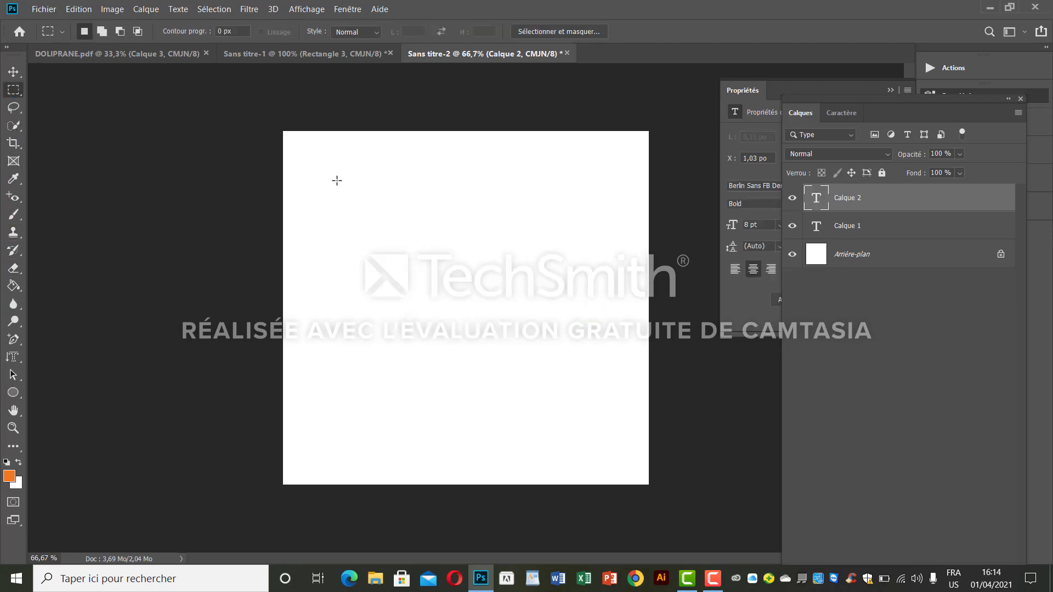
left_click_drag(336, 180, 583, 354)
Start placing an embedded image and open the phone folder on the Desktop as its source
left_click(49, 9)
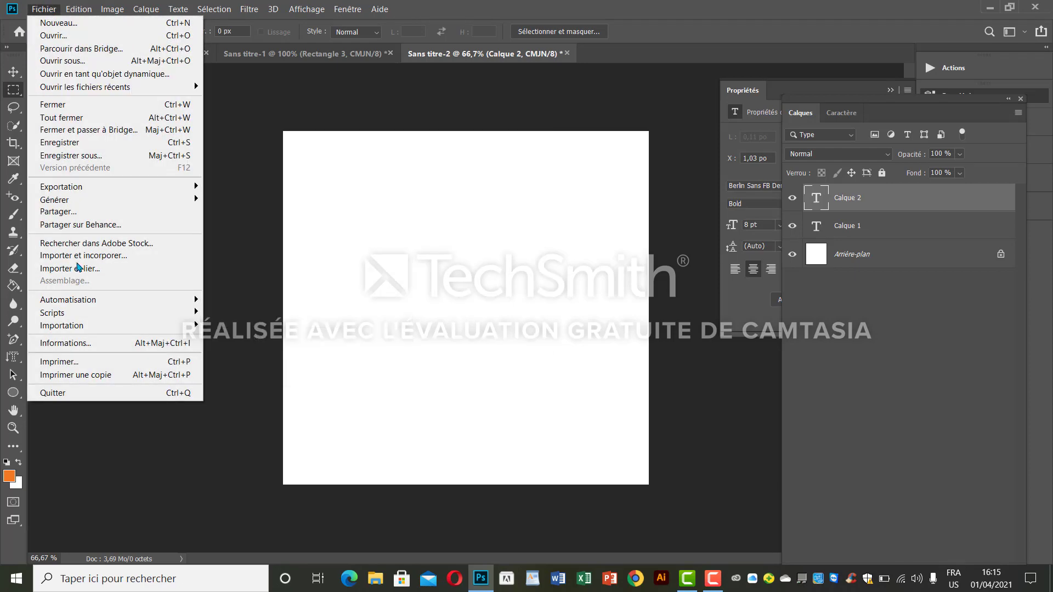
left_click(82, 261)
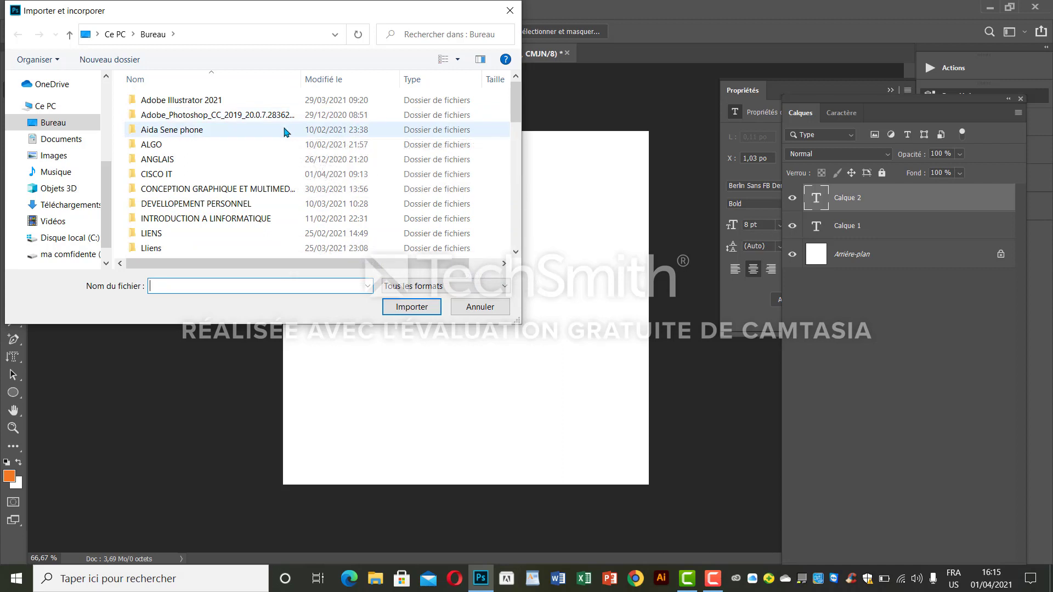
double_click(284, 132)
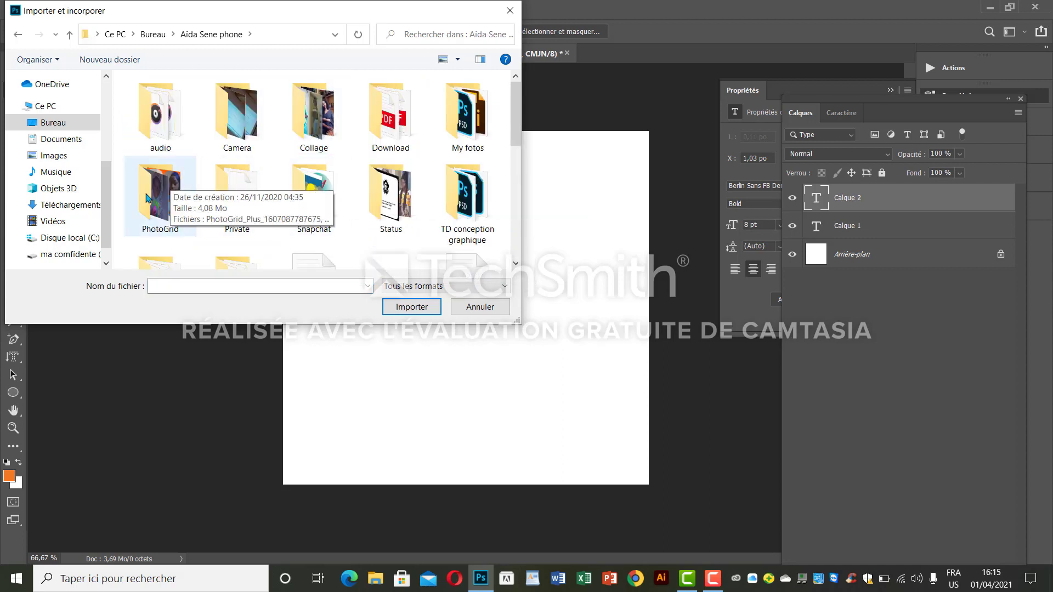
Look through the Snapchat and PhotoGrid folders for an image to place, and return to the parent folder
left_click(305, 184)
double_click(305, 184)
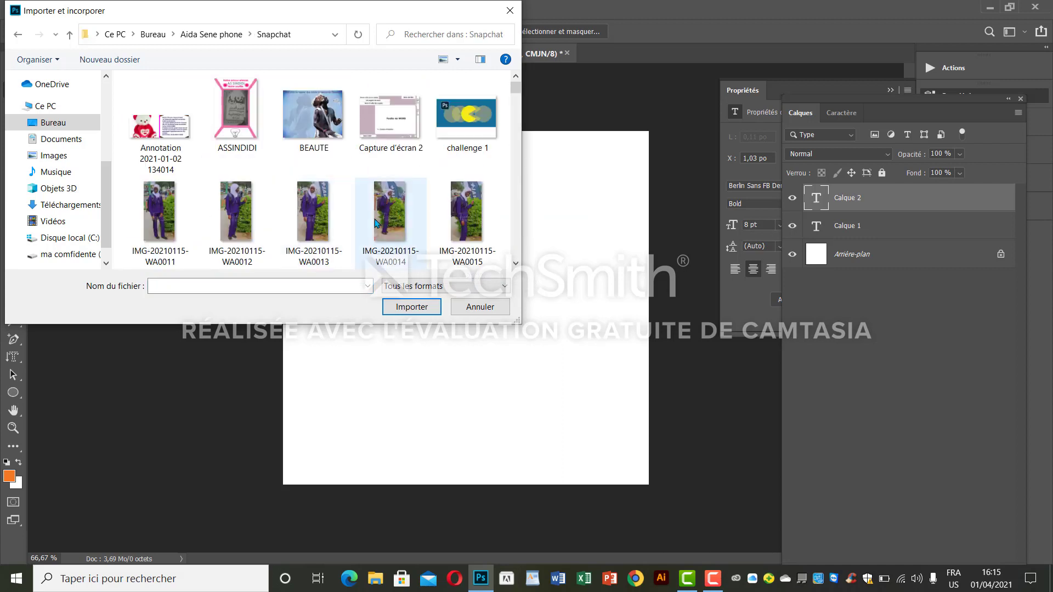
scroll(376, 222, "down", 10)
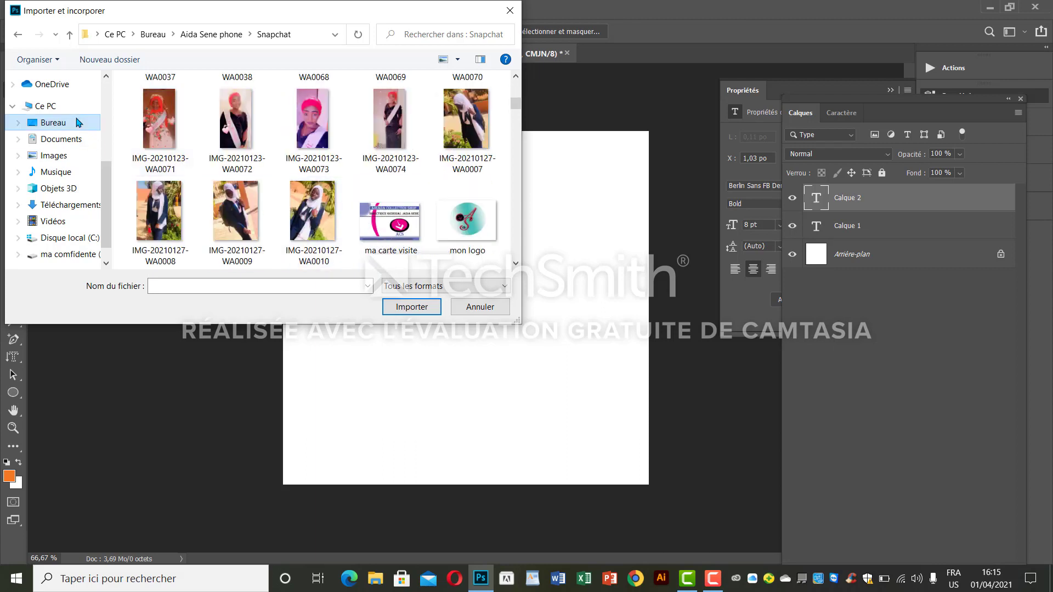
left_click(208, 35)
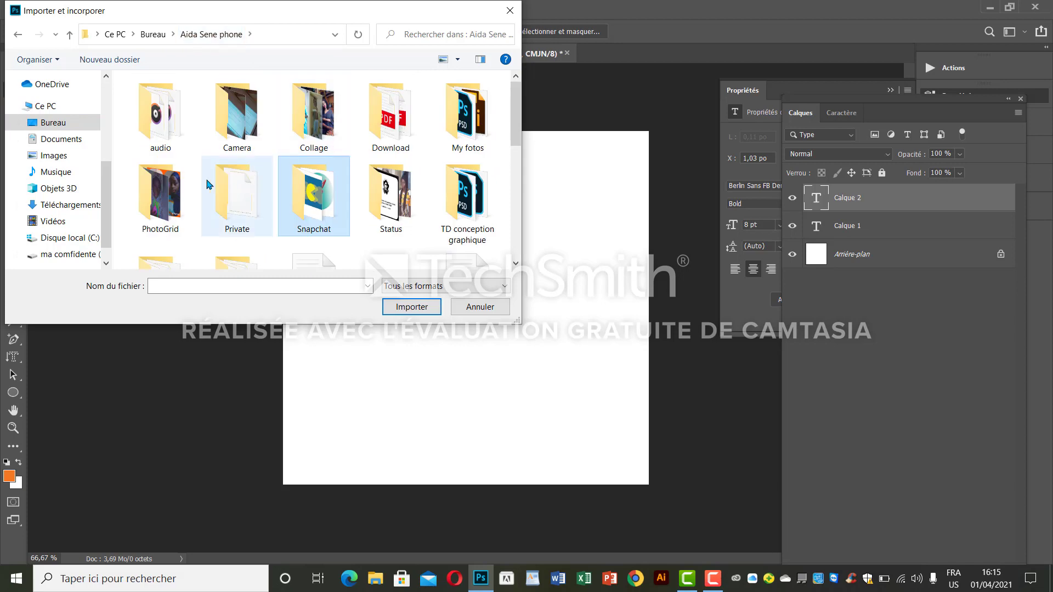
double_click(192, 181)
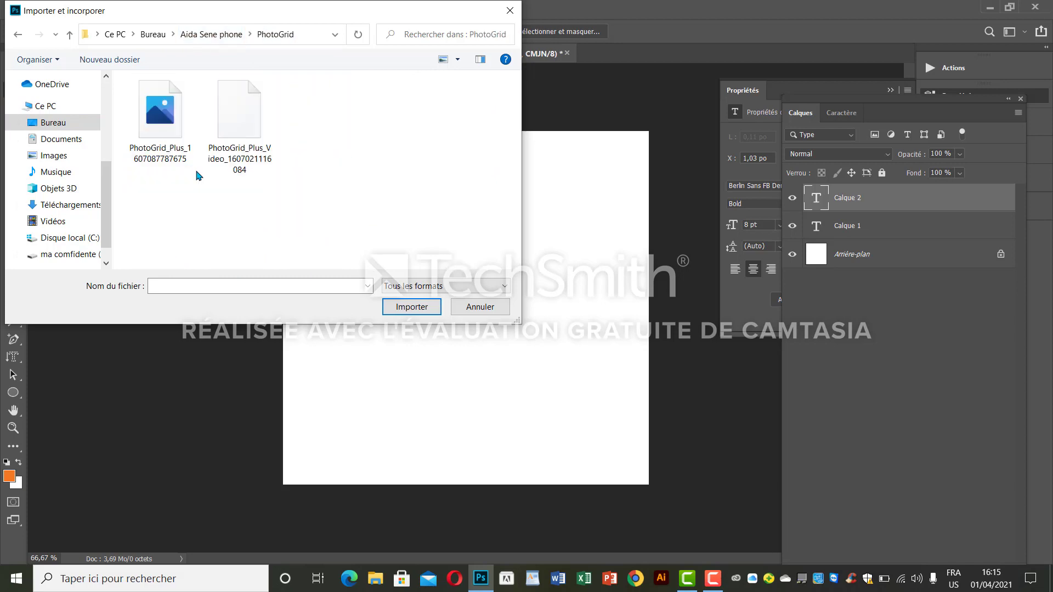
left_click(208, 35)
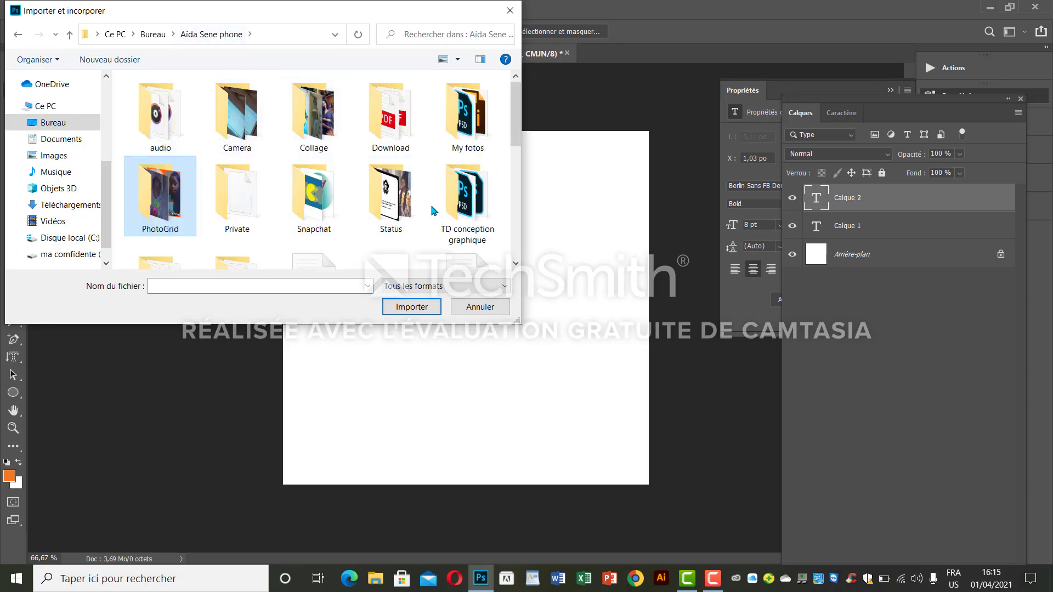
Embed the red and white teddy bear image from the Status folder at its default placement on the canvas
left_click(394, 210)
double_click(394, 209)
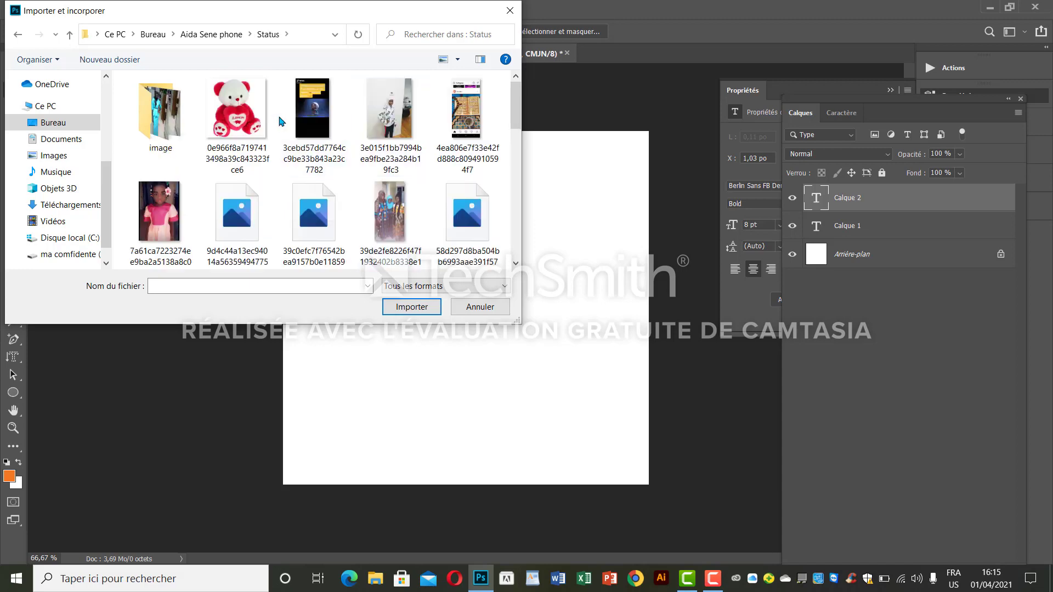
left_click(245, 114)
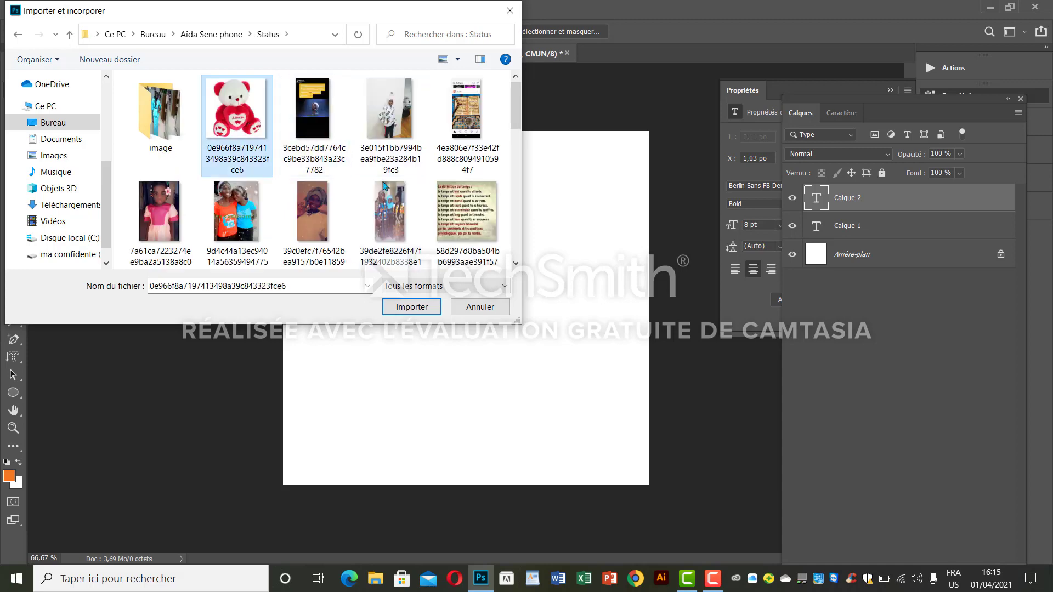
left_click(427, 306)
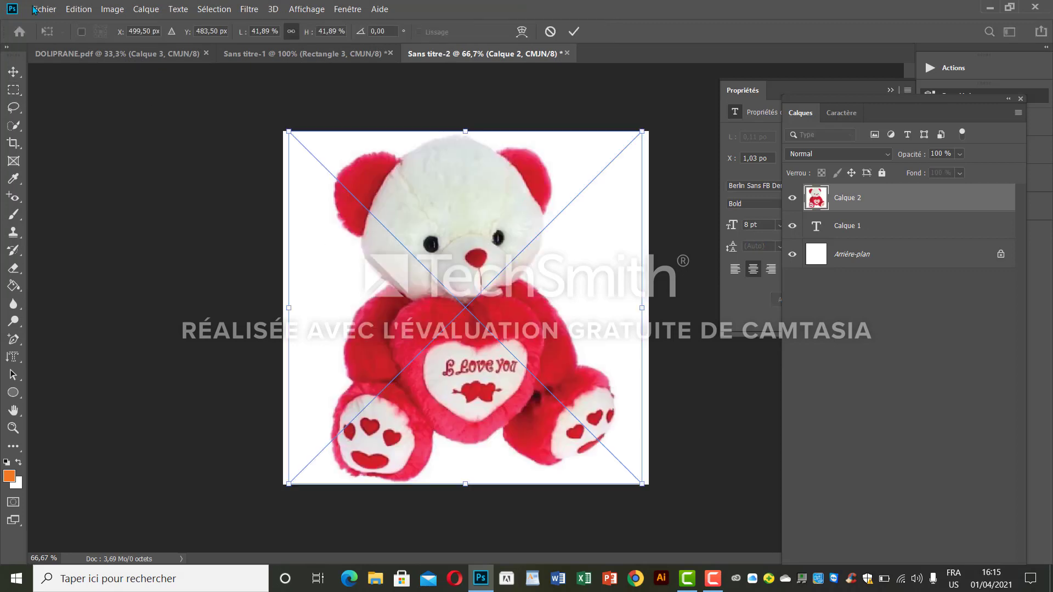
key("Return")
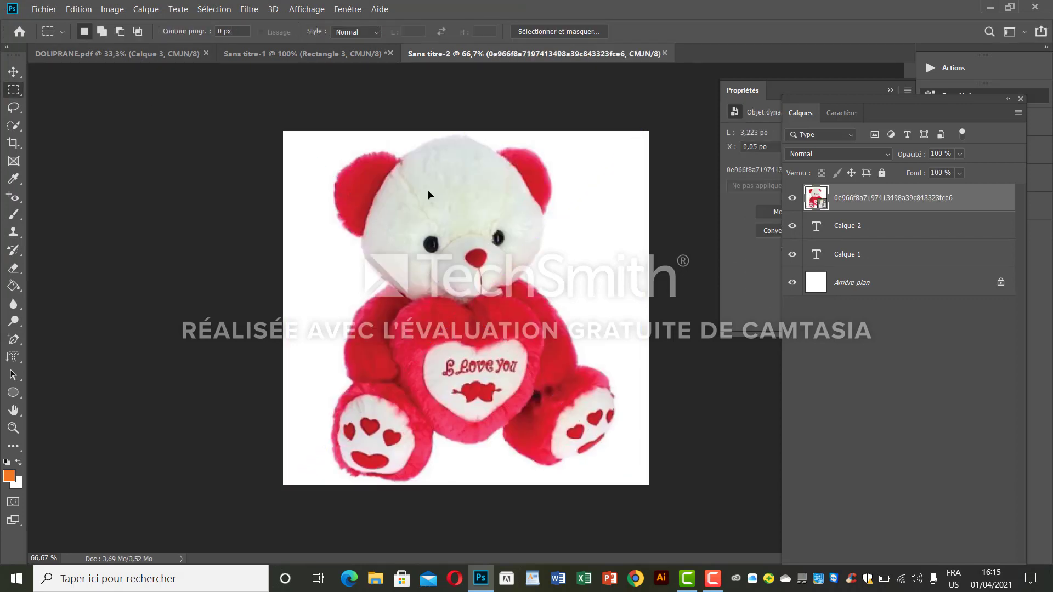
Draw a rectangular marquee selection around the teddy bear's red ear on the left of its head
right_click(16, 93)
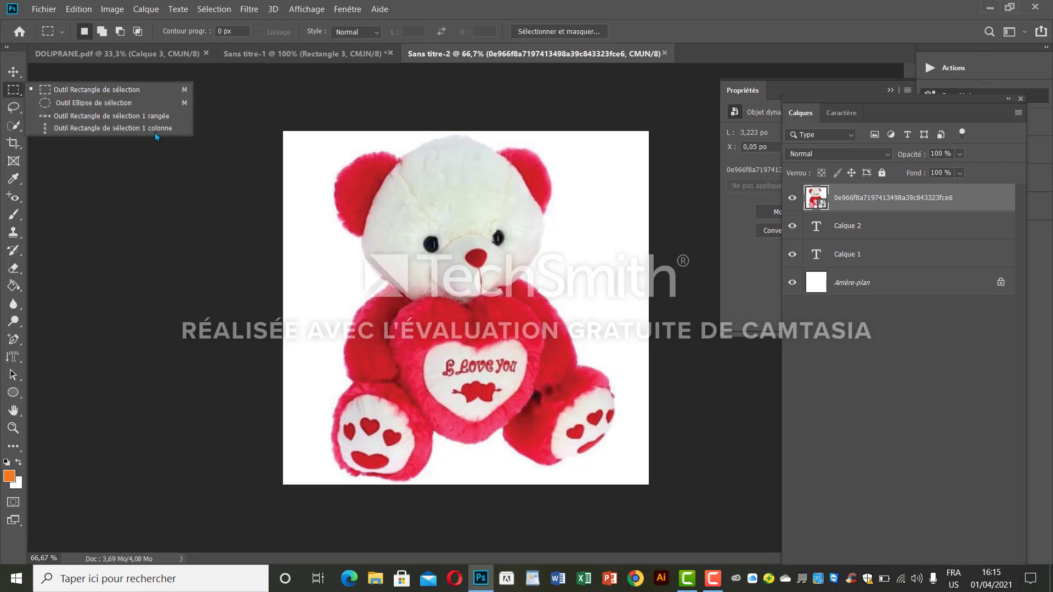
left_click(156, 87)
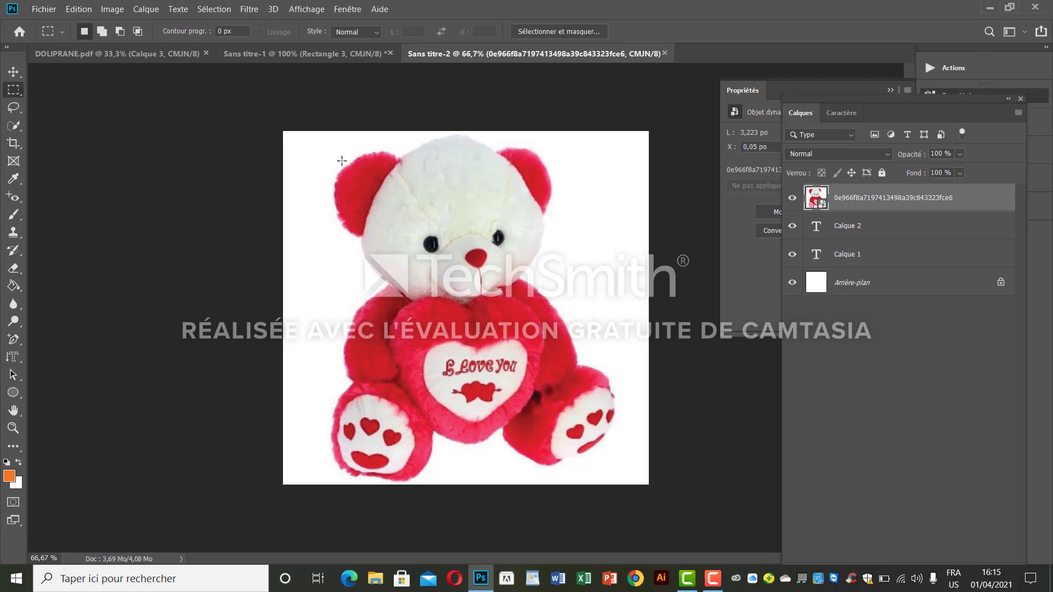
left_click_drag(329, 162, 413, 240)
Transform the selection outline, moving it from the ear onto the bear's right-hand foot at its original size, and clear the selection
right_click(413, 242)
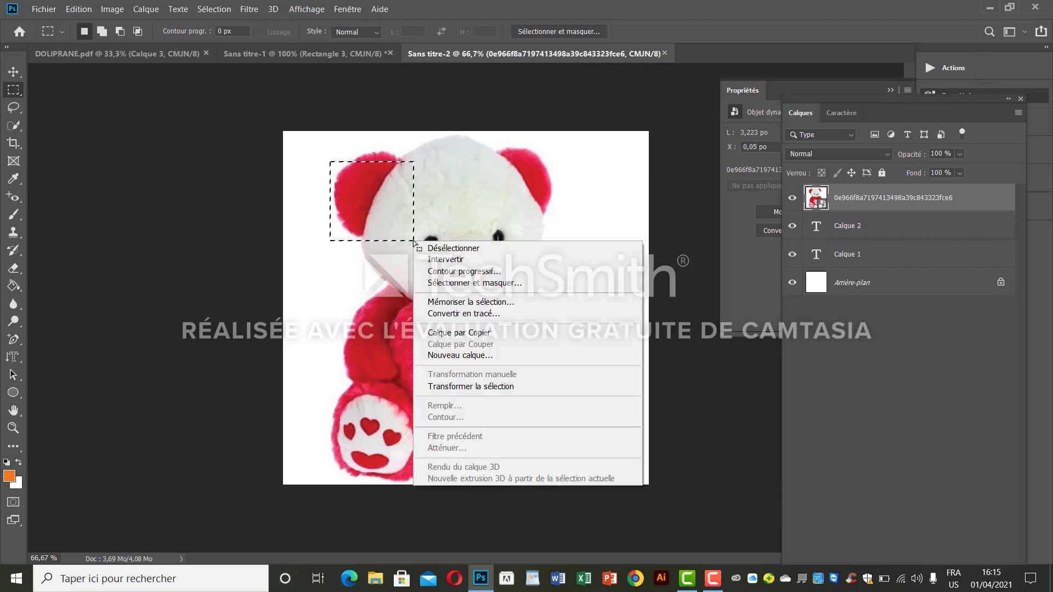
left_click(487, 386)
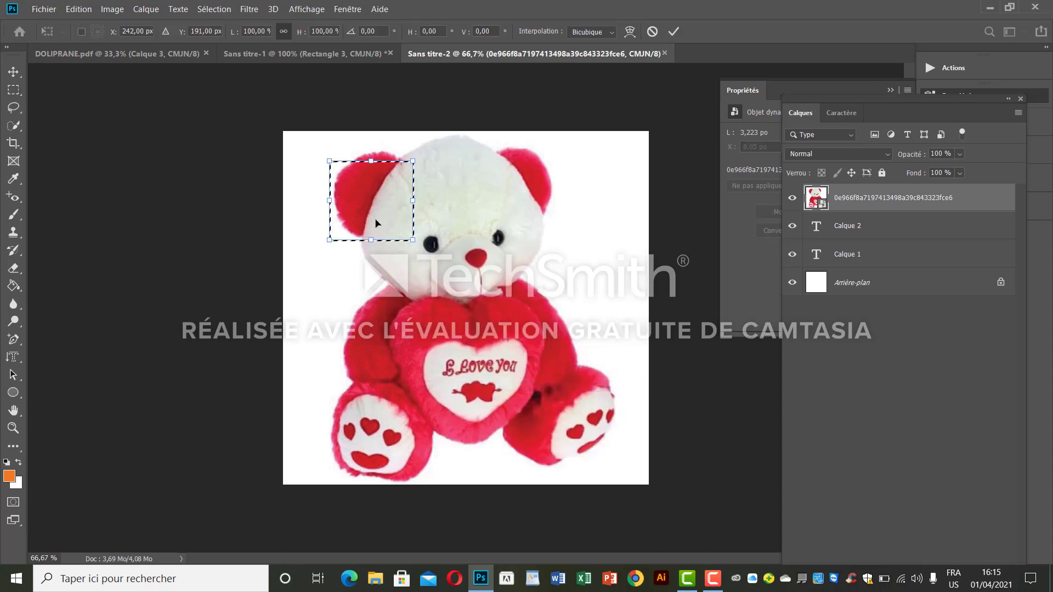
left_click_drag(363, 203, 616, 415)
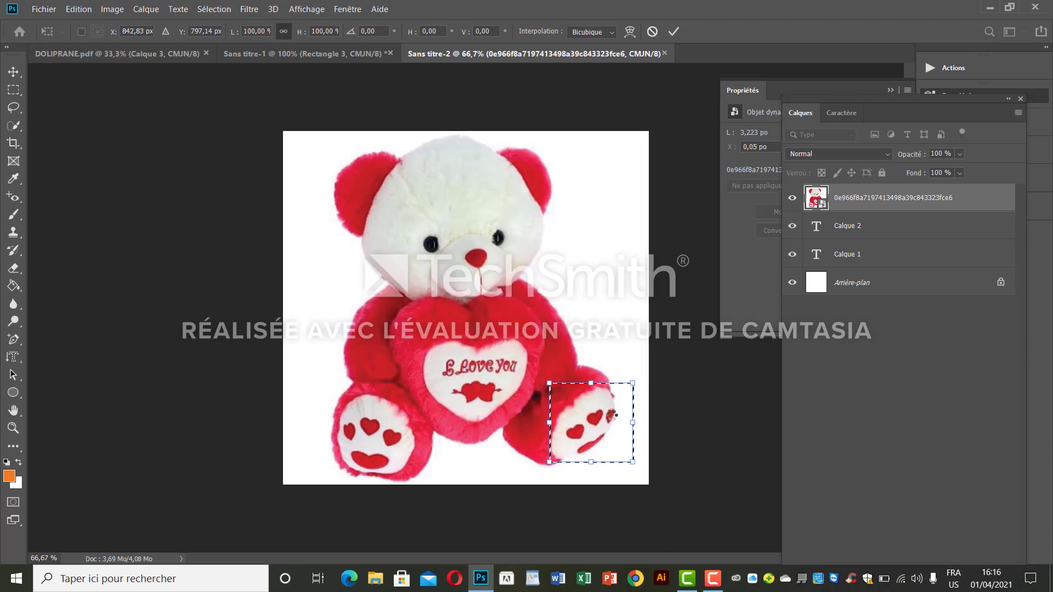
key("Return")
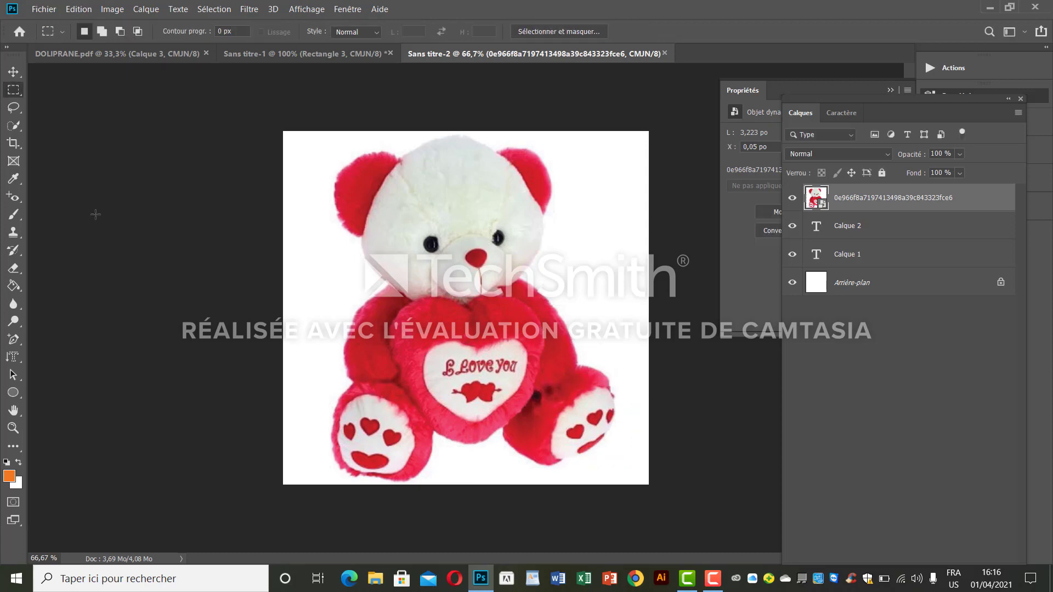
Switch to the Red Eye tool and try to apply it to the teddy bear smart object layer
left_click(17, 198)
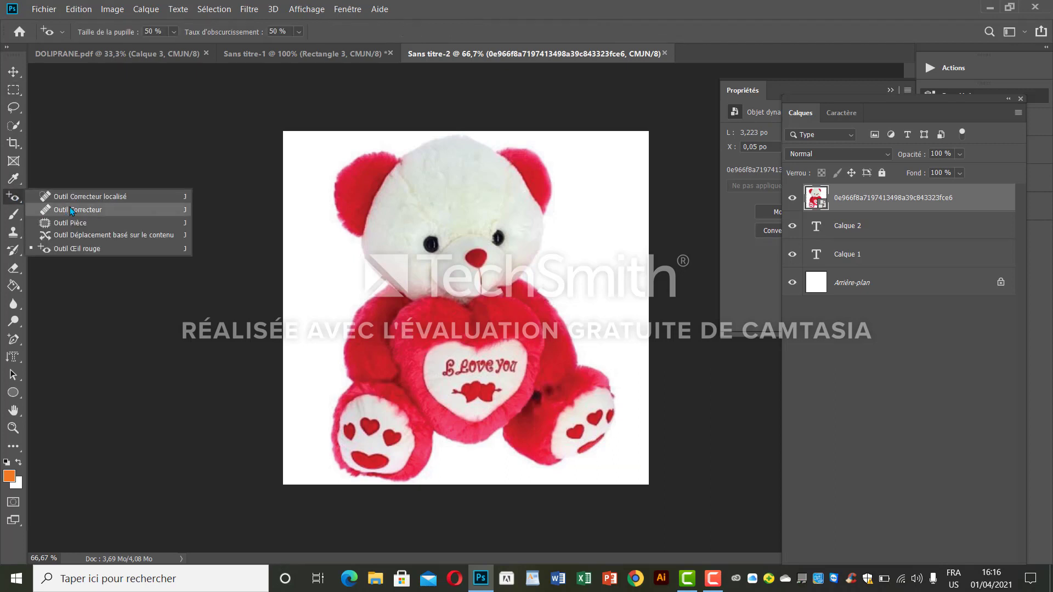
left_click(94, 171)
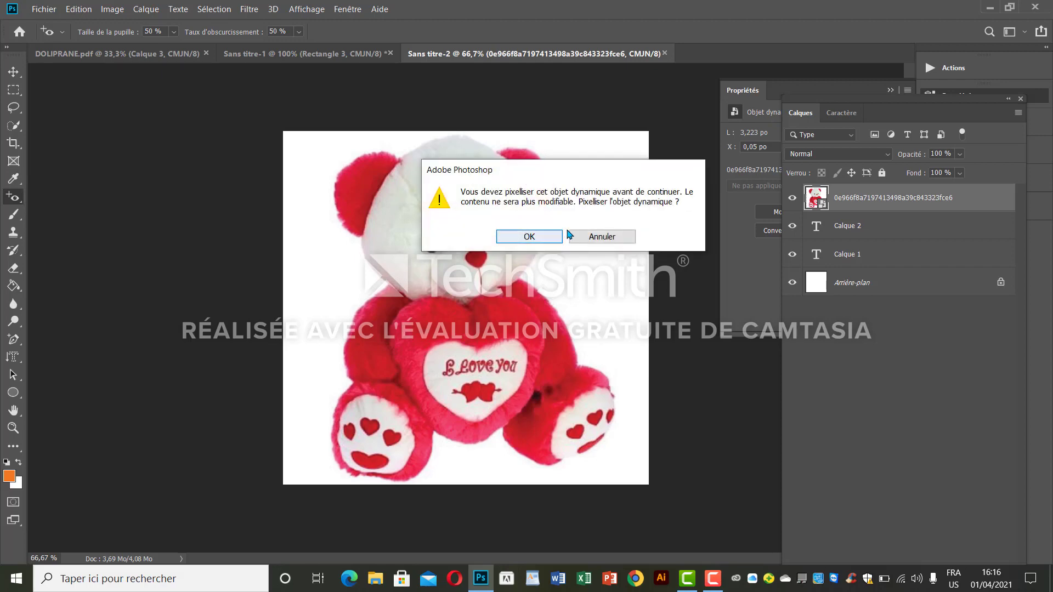